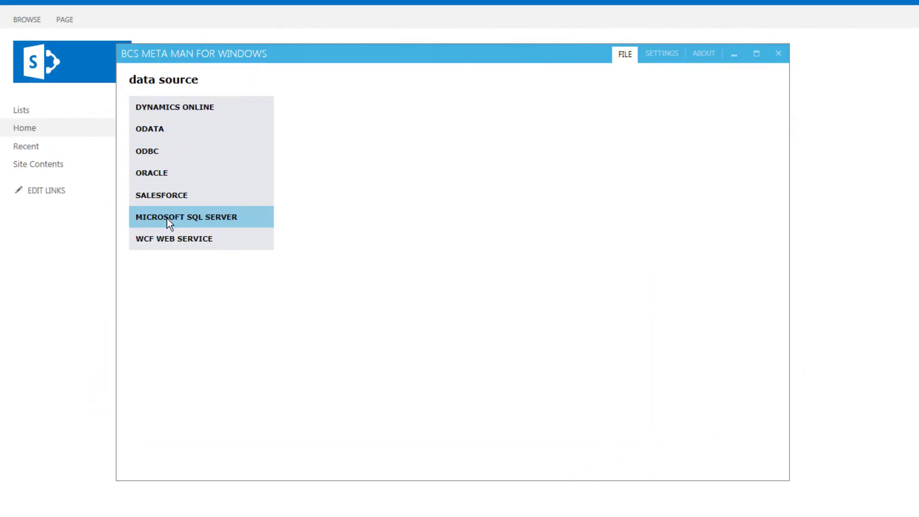
- Review the connection settings of each data source type, from Dynamics Online to WCF Web Service, including the ODBC source types
{"action": "left_click", "coordinate": [174, 107]}
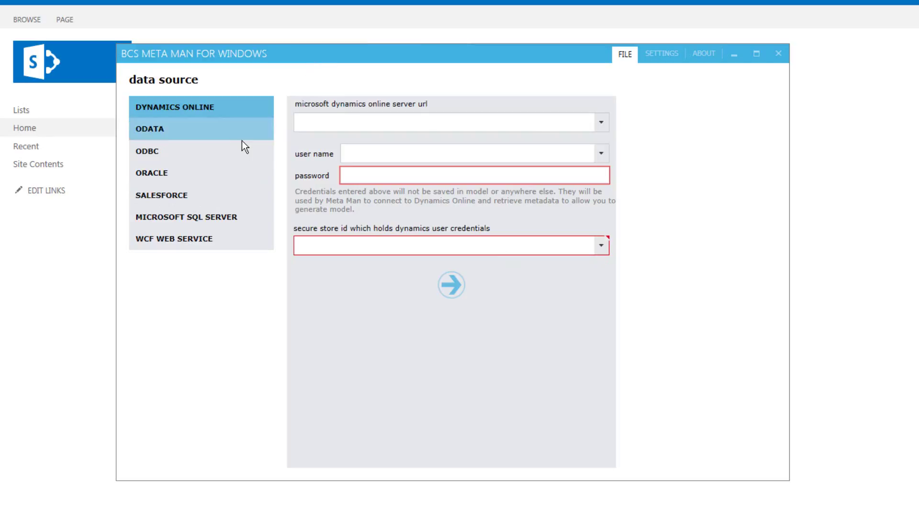
{"action": "left_click", "coordinate": [215, 132]}
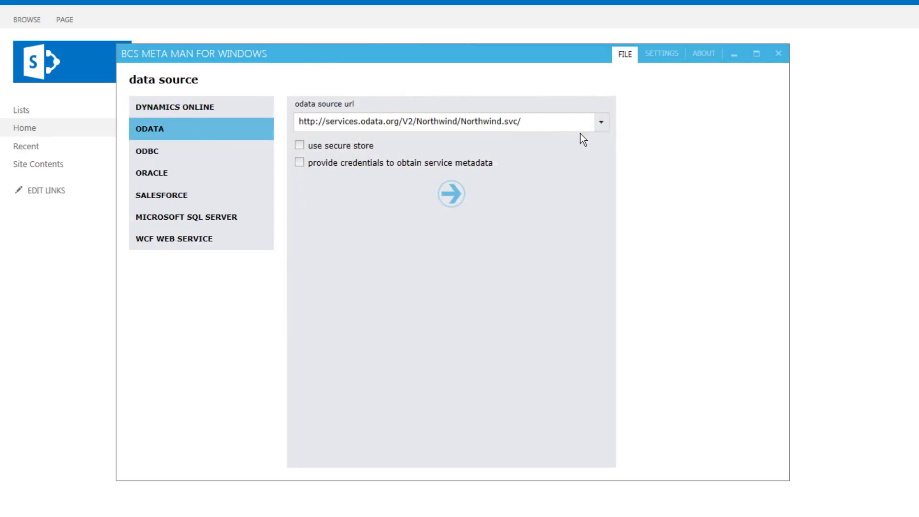
{"action": "left_click", "coordinate": [178, 159]}
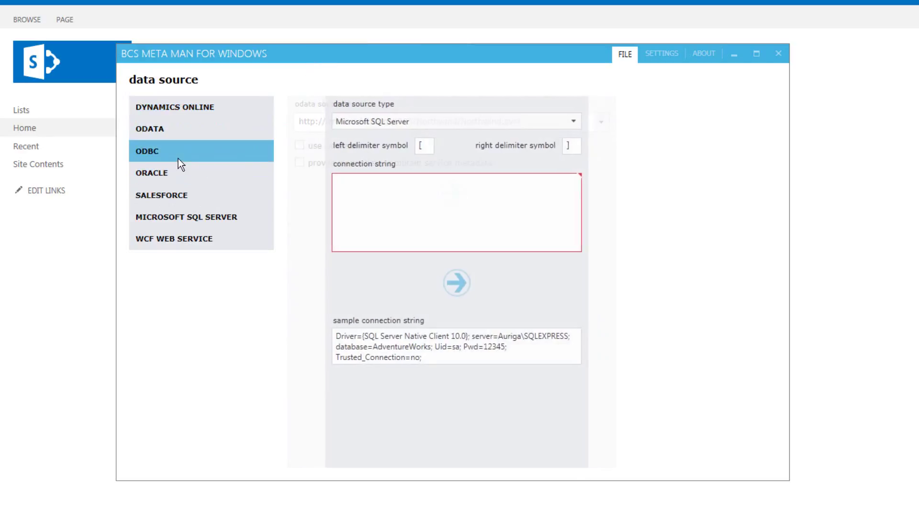
{"action": "left_click", "coordinate": [448, 123]}
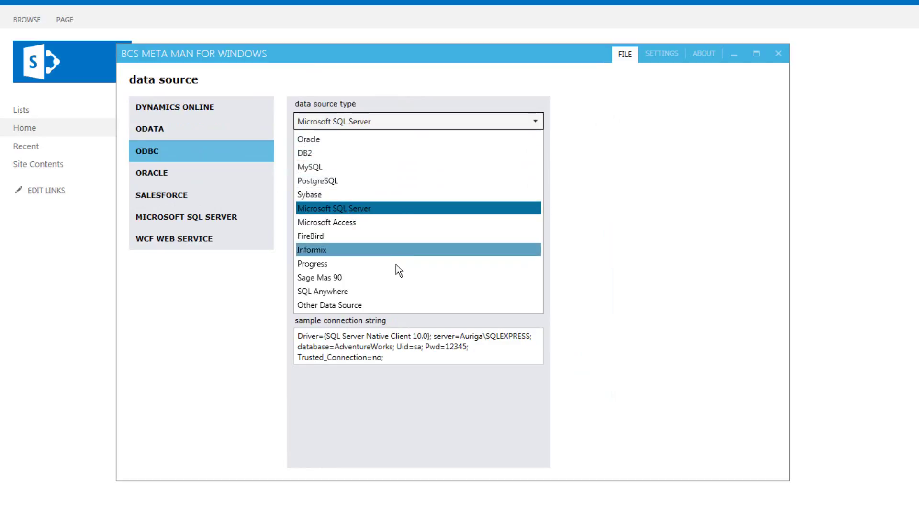
{"action": "left_click", "coordinate": [379, 122]}
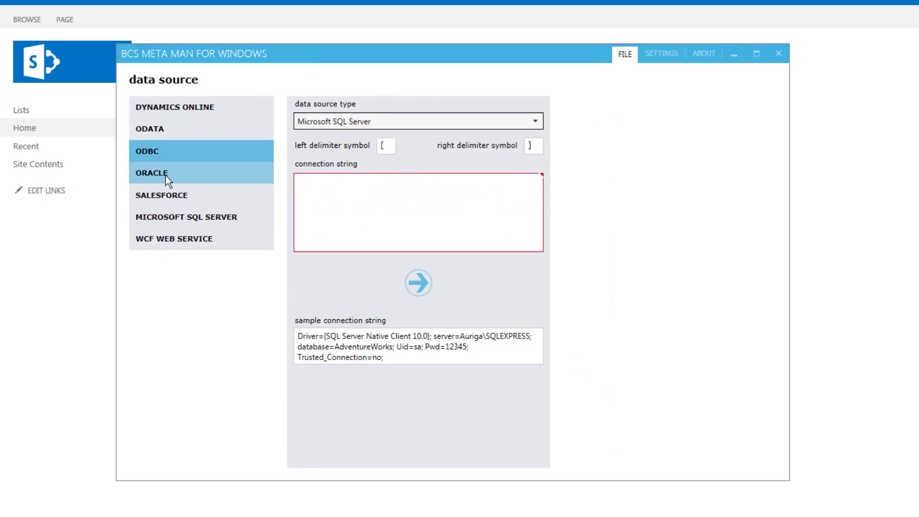
{"action": "left_click", "coordinate": [188, 175]}
{"action": "left_click", "coordinate": [178, 191]}
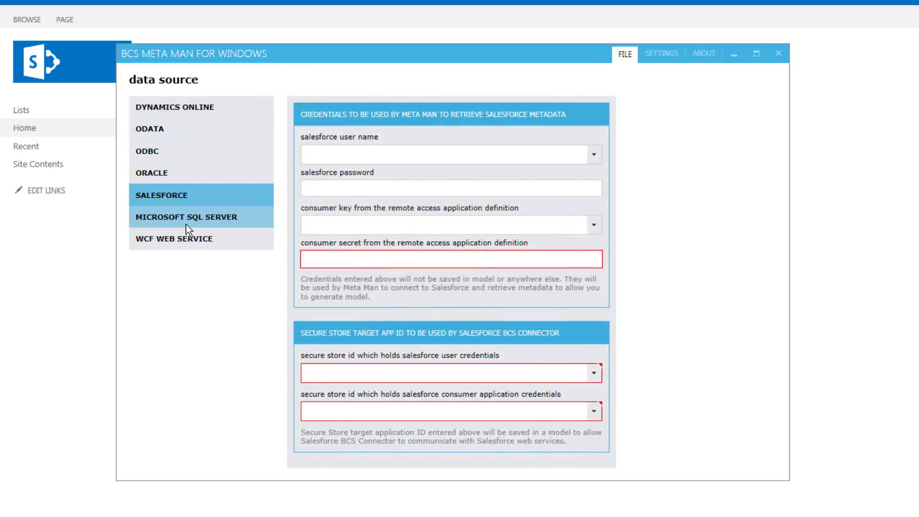
{"action": "left_click", "coordinate": [186, 224]}
{"action": "left_click", "coordinate": [206, 240]}
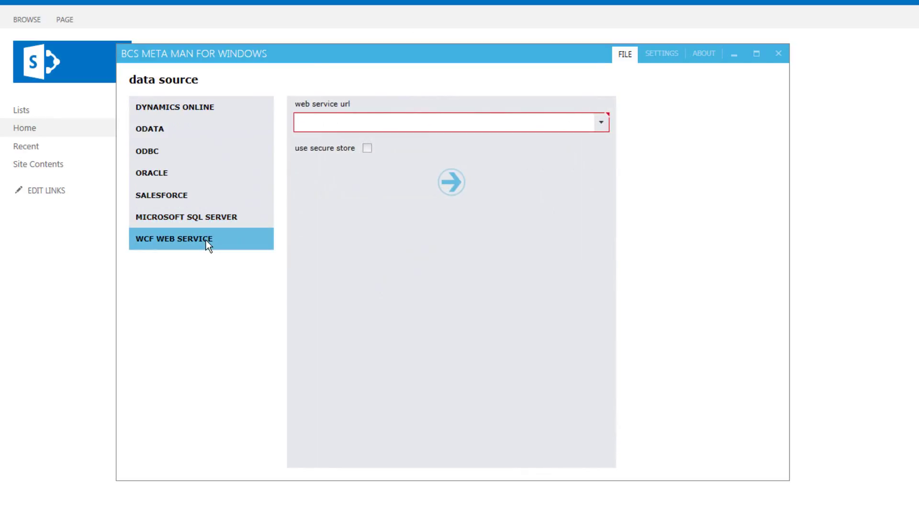
- Select Microsoft SQL Server as the data source on server sp2013, using Windows Authentication with secure store off
{"action": "left_click", "coordinate": [196, 216]}
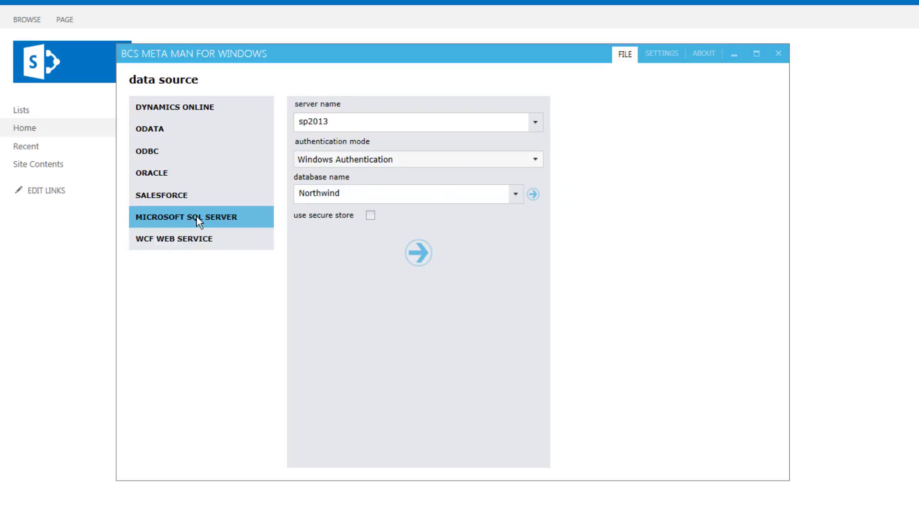
{"action": "left_click", "coordinate": [328, 122]}
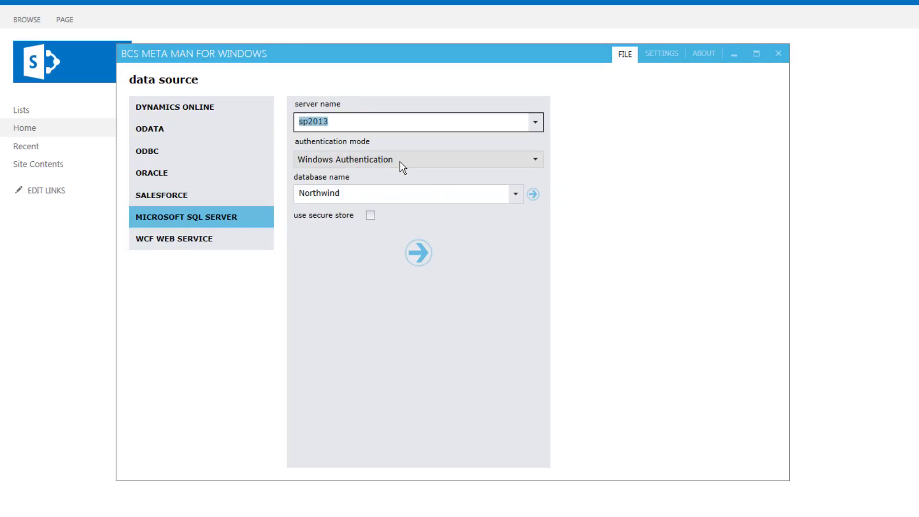
{"action": "left_click", "coordinate": [533, 159]}
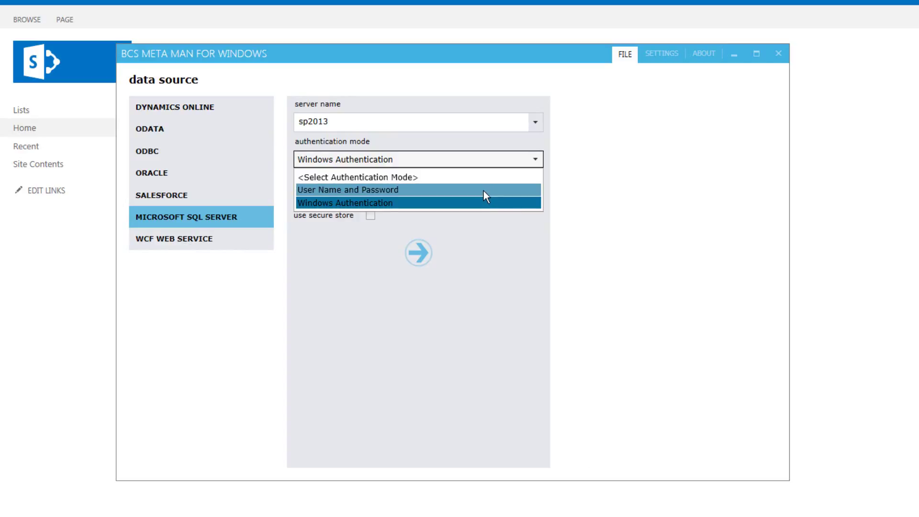
{"action": "left_click", "coordinate": [467, 210]}
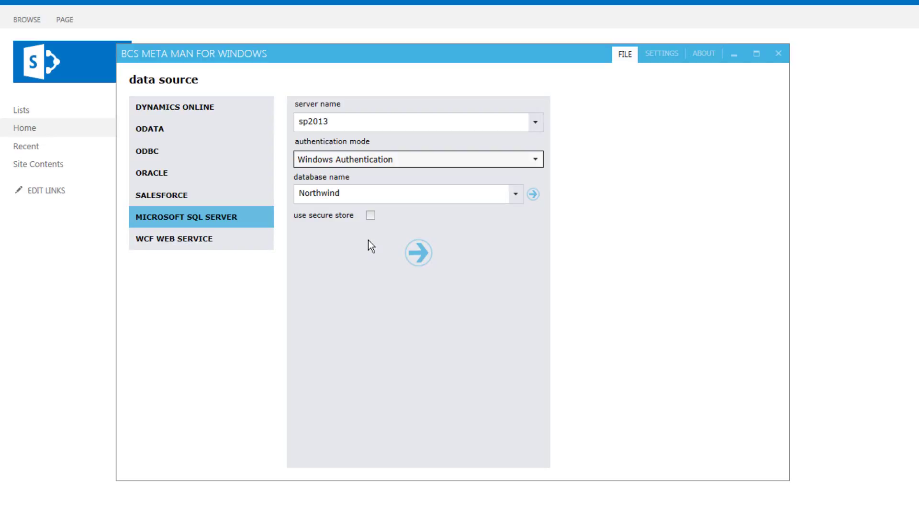
{"action": "left_click", "coordinate": [370, 215]}
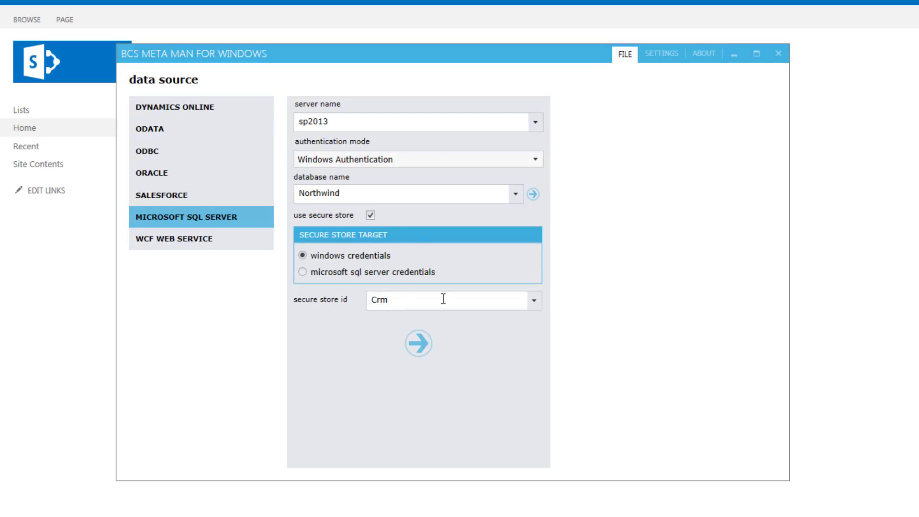
{"action": "left_click", "coordinate": [371, 216]}
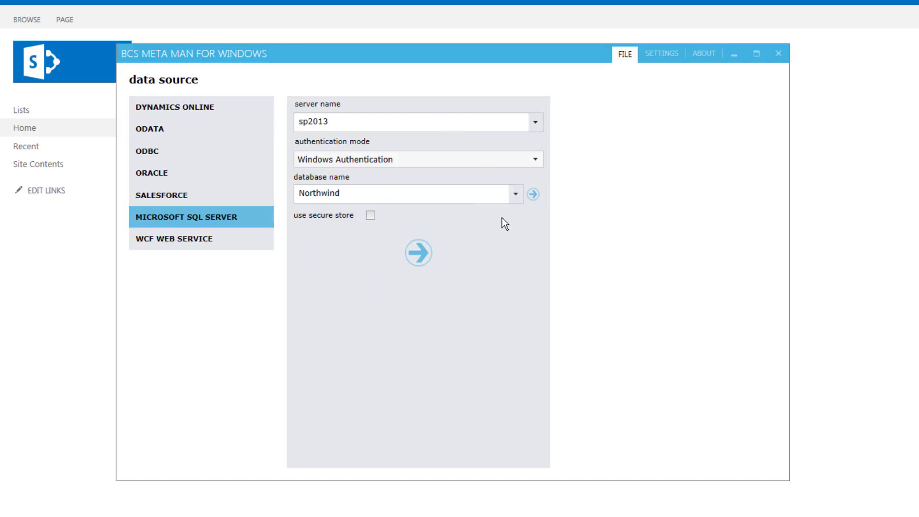
- Choose the Northwind database for the SQL Server connection and proceed to its model diagram
{"action": "left_click", "coordinate": [516, 194]}
{"action": "left_click", "coordinate": [515, 194]}
{"action": "type", "text": "AAA"}
{"action": "left_click", "coordinate": [514, 197]}
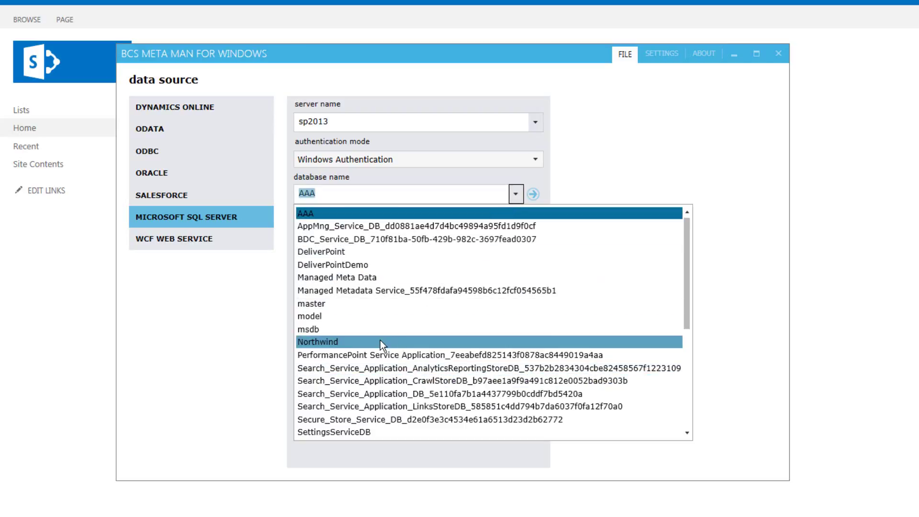
{"action": "left_click", "coordinate": [319, 341]}
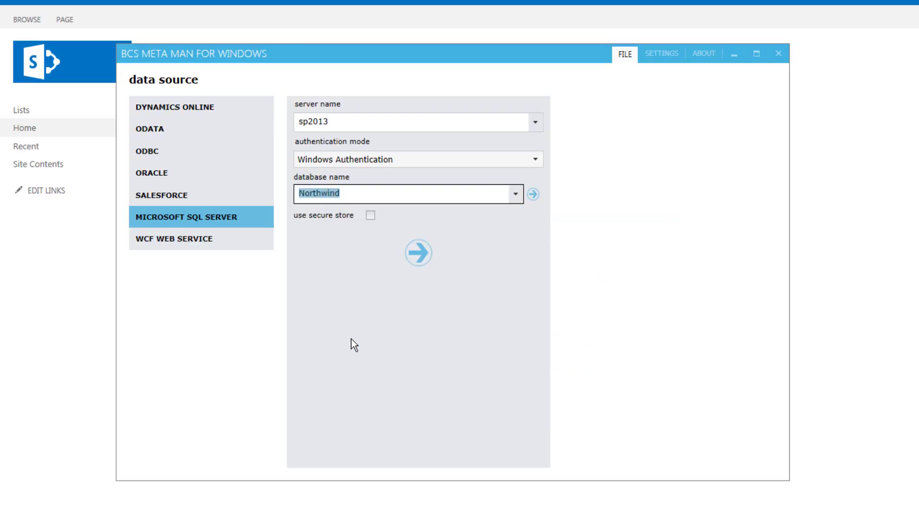
{"action": "left_click", "coordinate": [424, 256]}
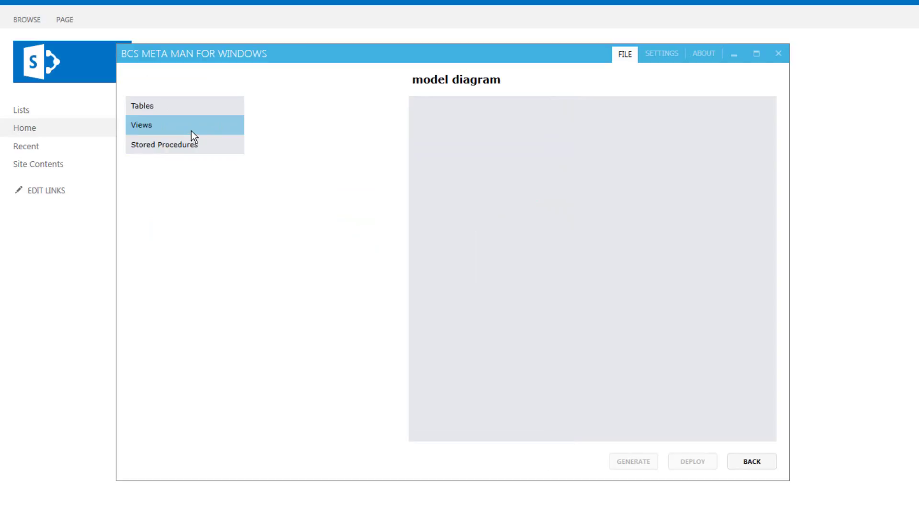
- Create a Customers external content type from the dbo.Customers table, adding the GetIdentifiers, AddNew, UpdateExisting and DeleteExisting methods
{"action": "left_click", "coordinate": [171, 113]}
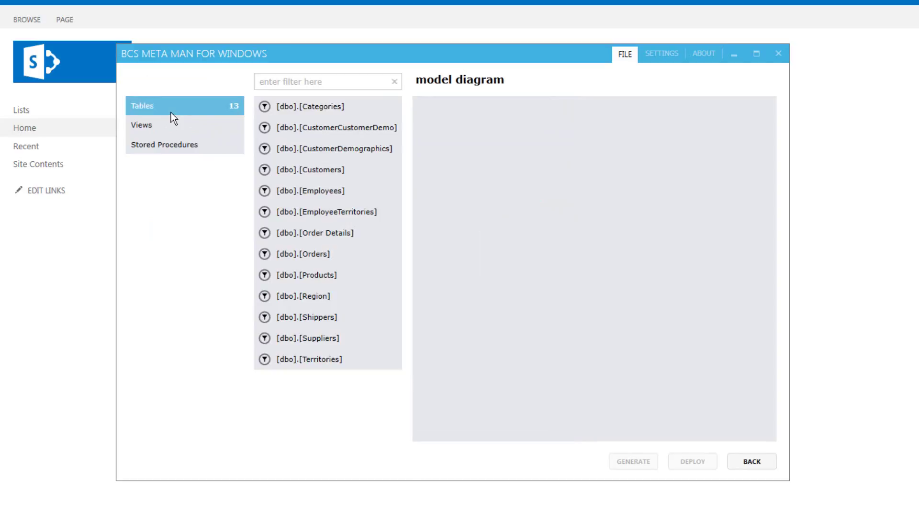
{"action": "left_click_drag", "start_coordinate": [301, 166], "coordinate": [469, 184]}
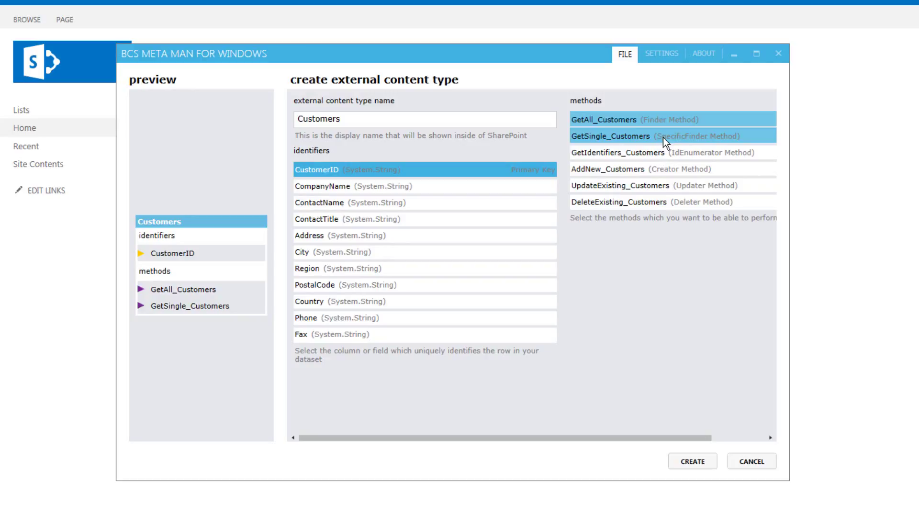
{"action": "left_click", "coordinate": [682, 151]}
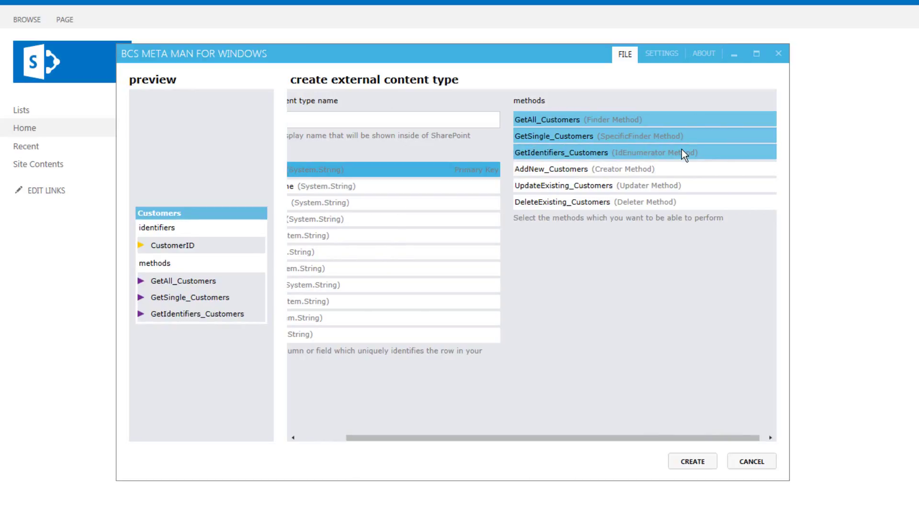
{"action": "left_click", "coordinate": [632, 172]}
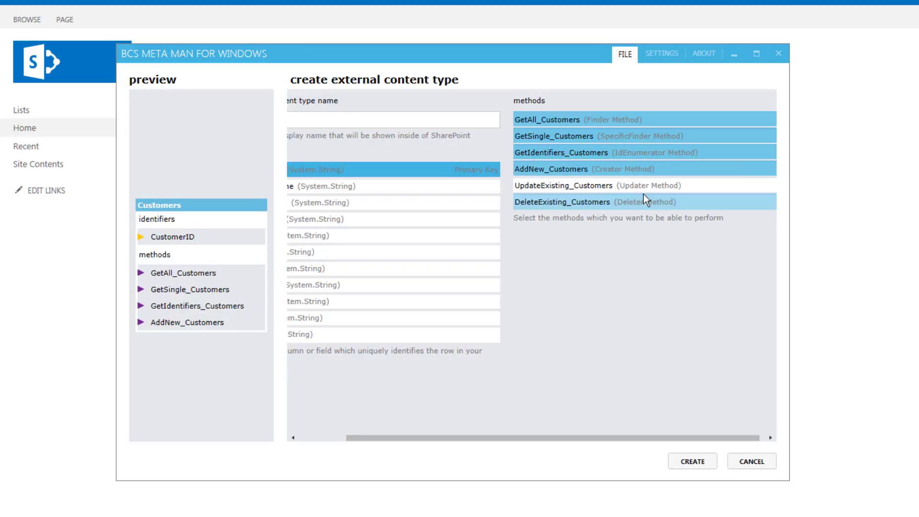
{"action": "left_click", "coordinate": [662, 188]}
{"action": "left_click", "coordinate": [670, 206]}
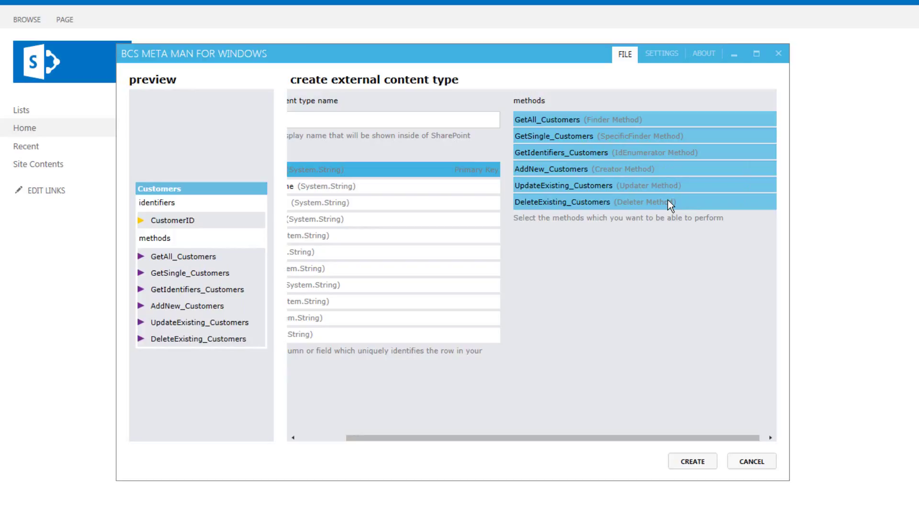
{"action": "left_click_drag", "start_coordinate": [394, 438], "coordinate": [327, 436]}
{"action": "left_click", "coordinate": [516, 168]}
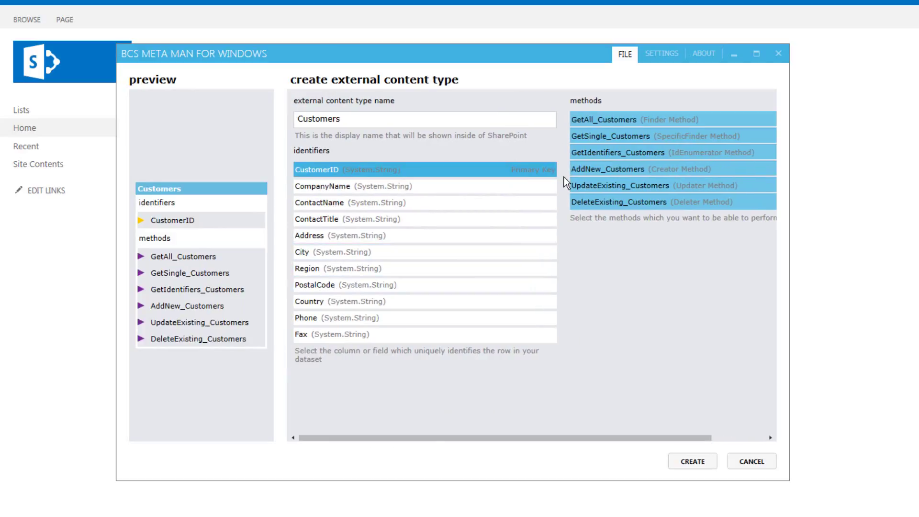
{"action": "left_click", "coordinate": [335, 119]}
{"action": "left_click", "coordinate": [698, 458]}
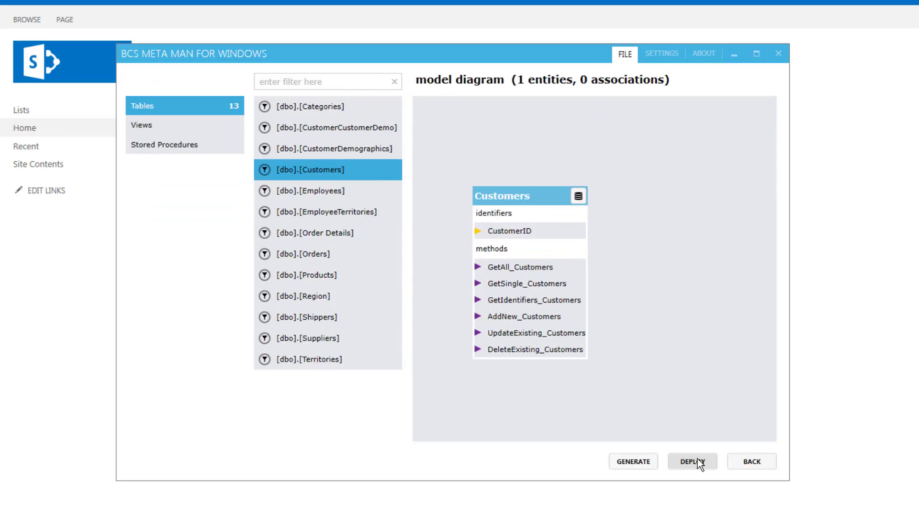
- Preview the Customers entity's data in the model diagram and check which actions are offered for the entity
{"action": "mouse_move", "coordinate": [560, 220]}
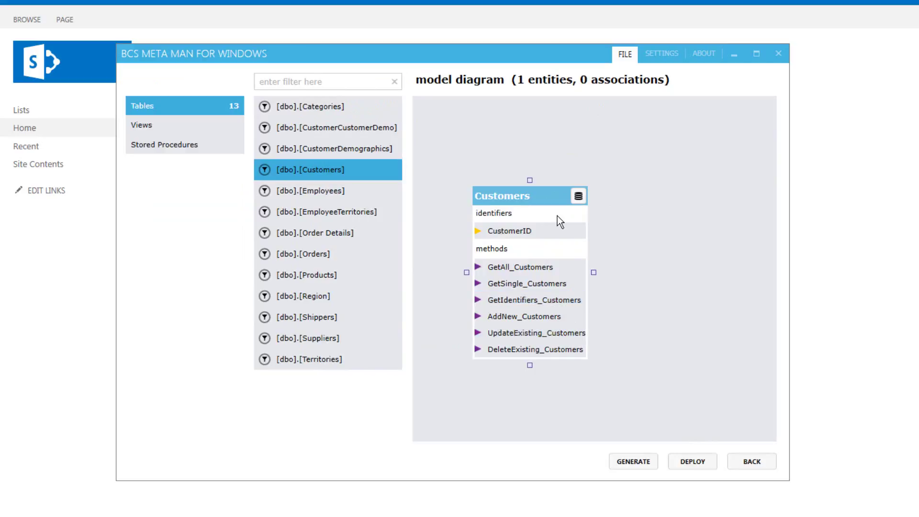
{"action": "left_click", "coordinate": [582, 200]}
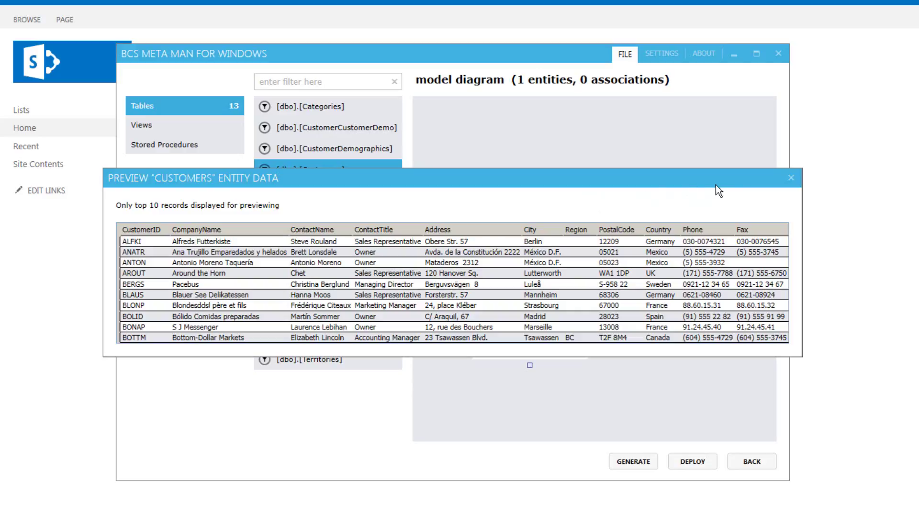
{"action": "left_click", "coordinate": [795, 178]}
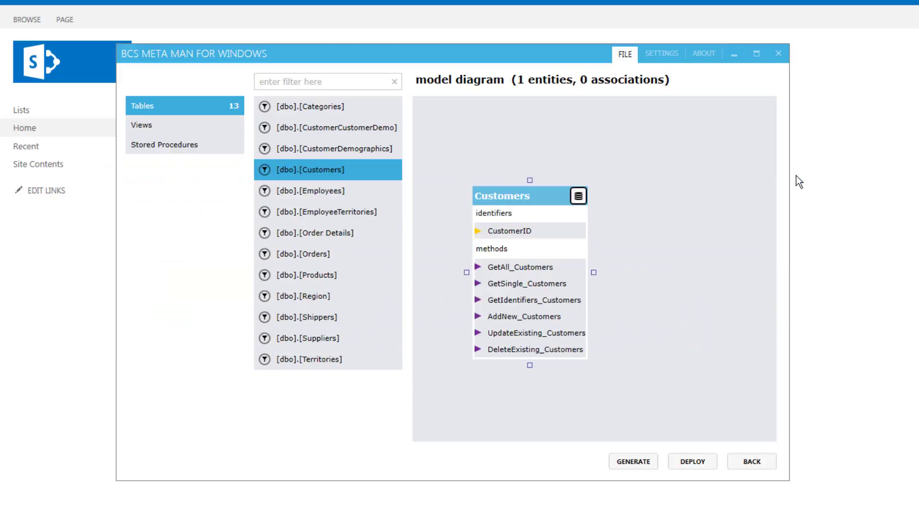
{"action": "right_click", "coordinate": [550, 209]}
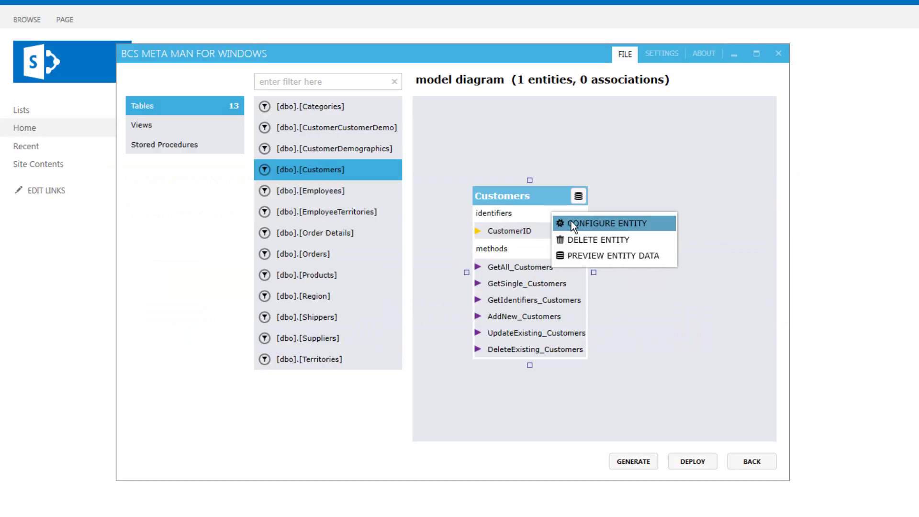
{"action": "left_click", "coordinate": [626, 185]}
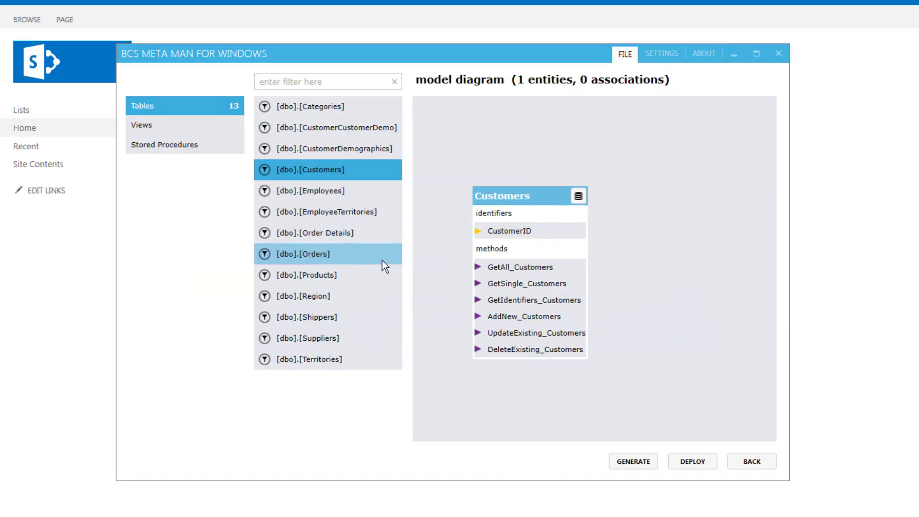
- Create an Orders external content type from the dbo.Orders table, adding the GetIdentifiers, AddNew, UpdateExisting and DeleteExisting methods
{"action": "left_click", "coordinate": [359, 261]}
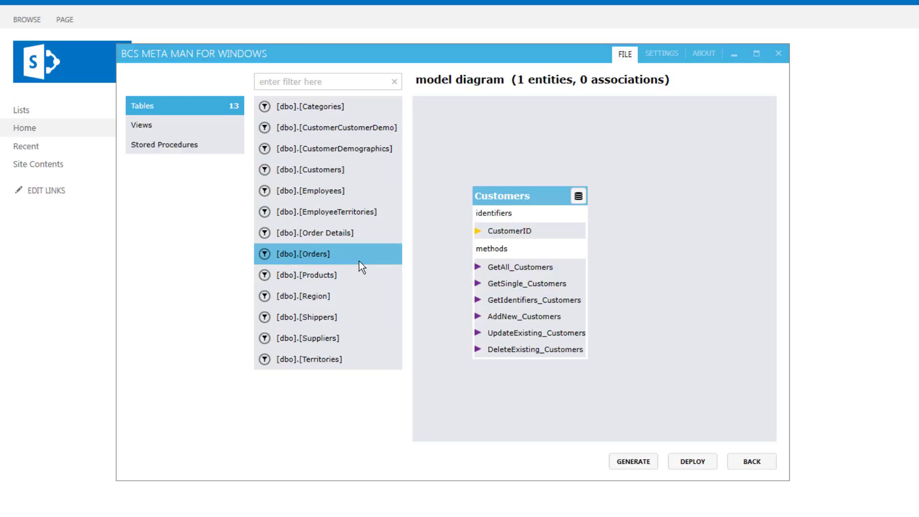
{"action": "left_click_drag", "start_coordinate": [359, 261], "coordinate": [528, 185]}
{"action": "left_click_drag", "start_coordinate": [637, 239], "coordinate": [674, 202]}
{"action": "left_click", "coordinate": [629, 154]}
{"action": "left_click", "coordinate": [625, 167]}
{"action": "left_click", "coordinate": [622, 199]}
{"action": "left_click", "coordinate": [627, 188]}
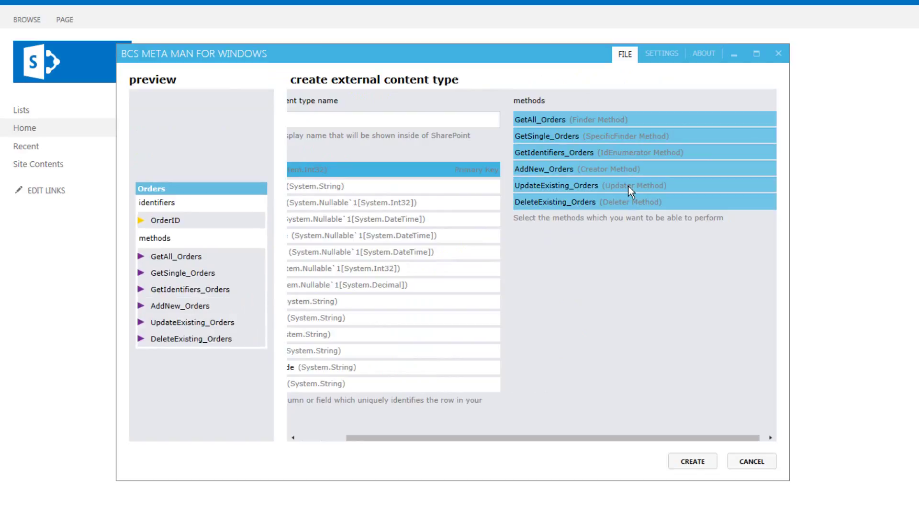
{"action": "left_click", "coordinate": [693, 461]}
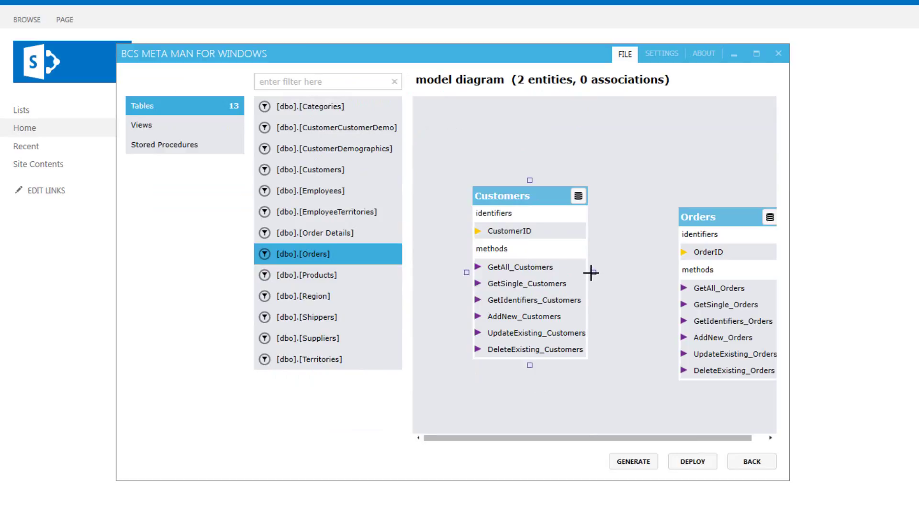
- Create an association from Customers to Orders, mapping the source CustomerID identifier to the destination CustomerID field
{"action": "left_click_drag", "start_coordinate": [593, 272], "coordinate": [673, 294]}
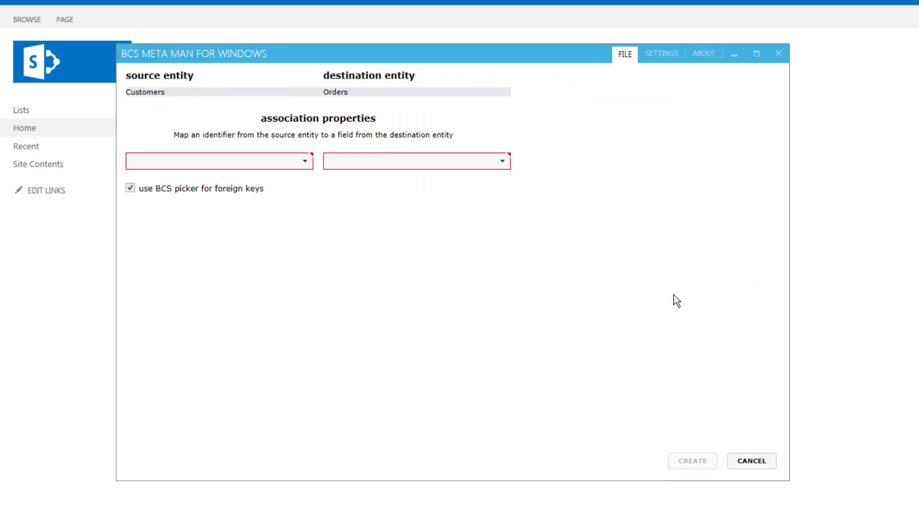
{"action": "left_click", "coordinate": [289, 161]}
{"action": "left_click", "coordinate": [223, 178]}
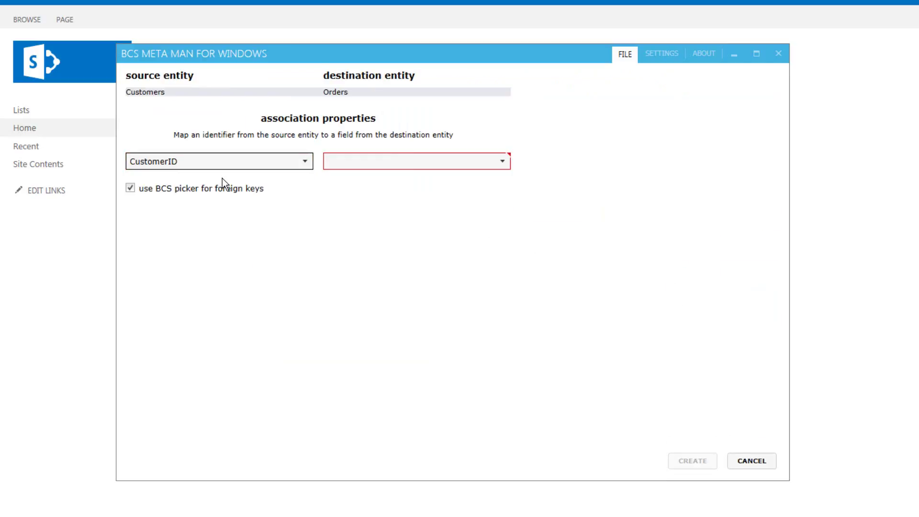
{"action": "left_click", "coordinate": [326, 163]}
{"action": "left_click", "coordinate": [357, 191]}
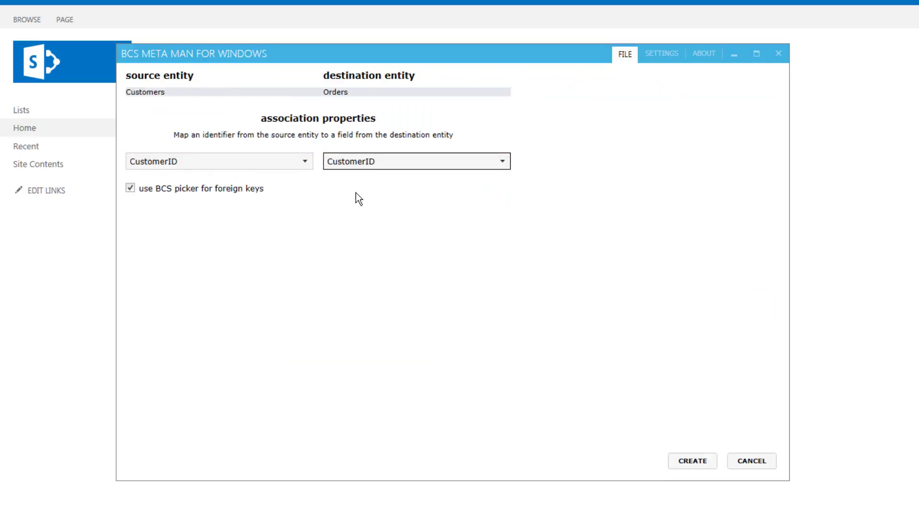
{"action": "left_click", "coordinate": [701, 466]}
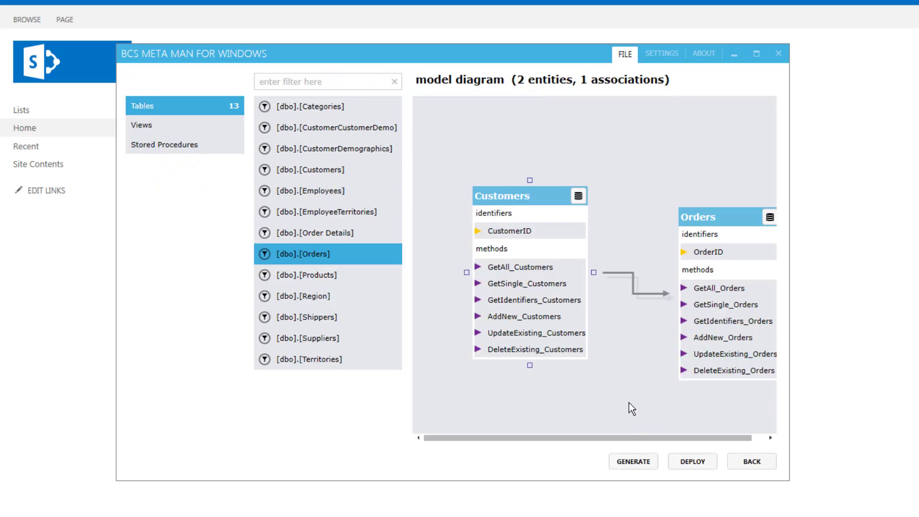
- Configure the Customers entity with CompanyName as the title column, keeping Generic List as the office item type
{"action": "left_click_drag", "start_coordinate": [639, 436], "coordinate": [684, 437]}
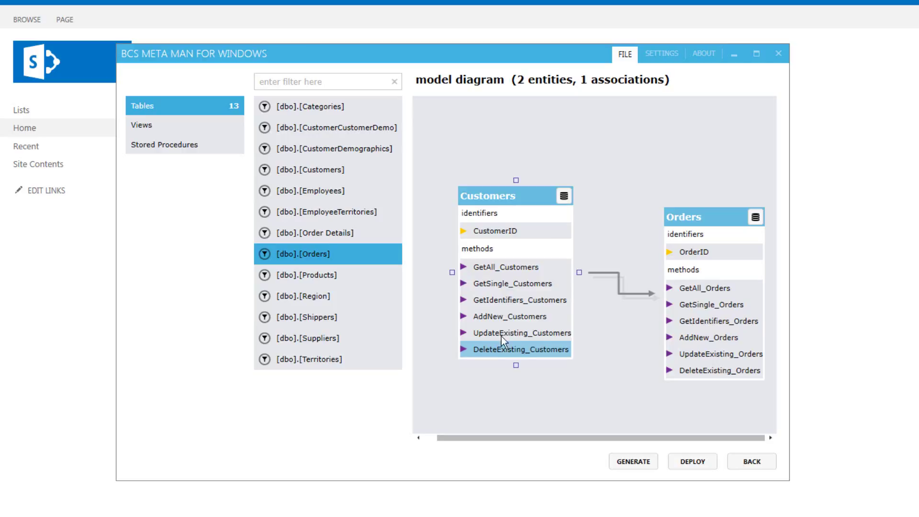
{"action": "right_click", "coordinate": [518, 240]}
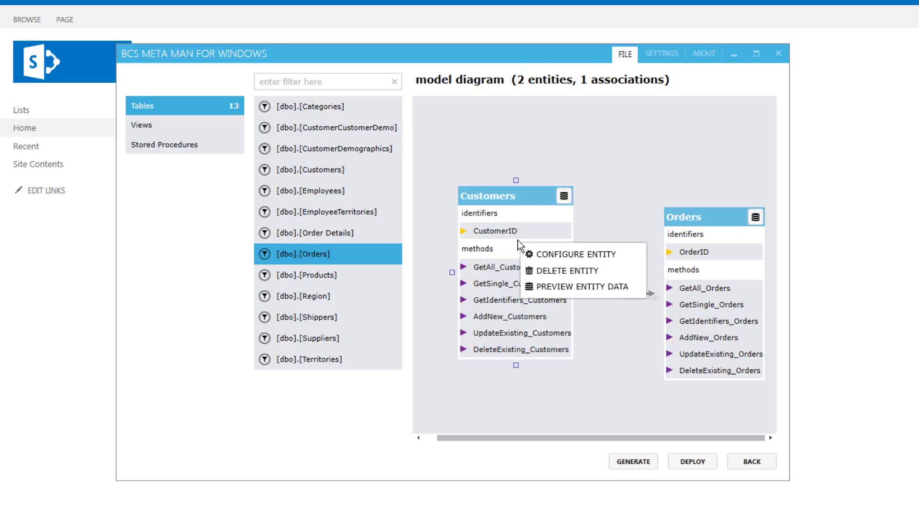
{"action": "left_click", "coordinate": [555, 254]}
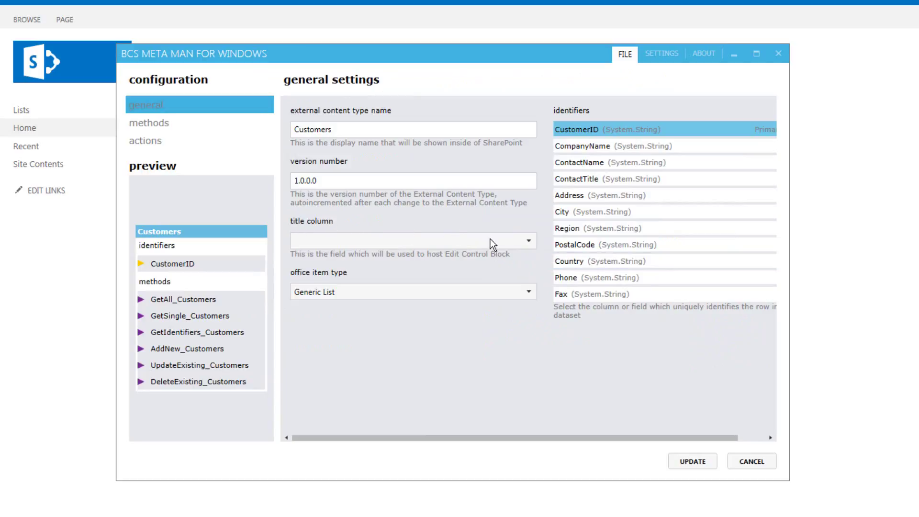
{"action": "left_click", "coordinate": [522, 244]}
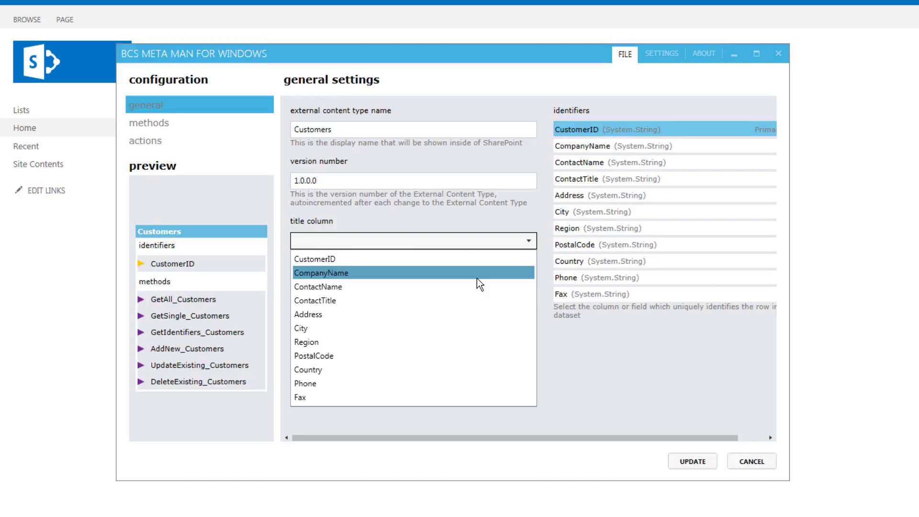
{"action": "left_click", "coordinate": [477, 276]}
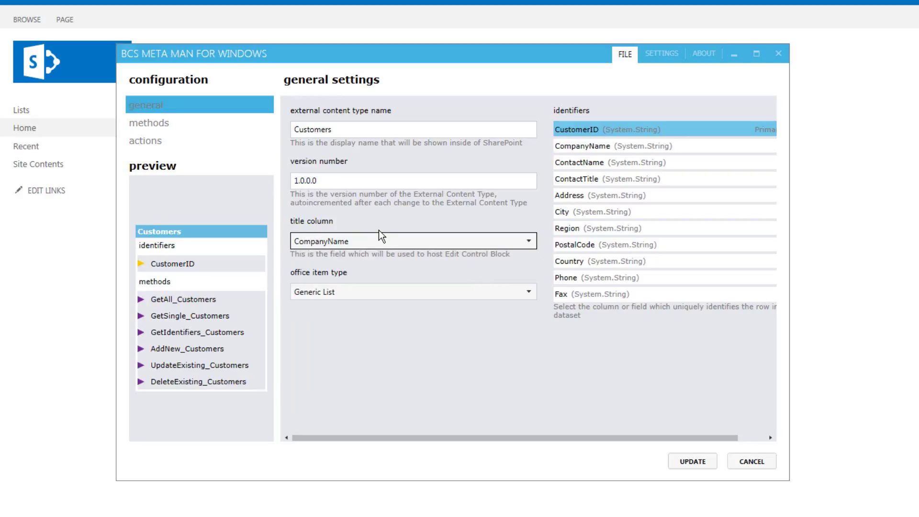
{"action": "left_click", "coordinate": [421, 295]}
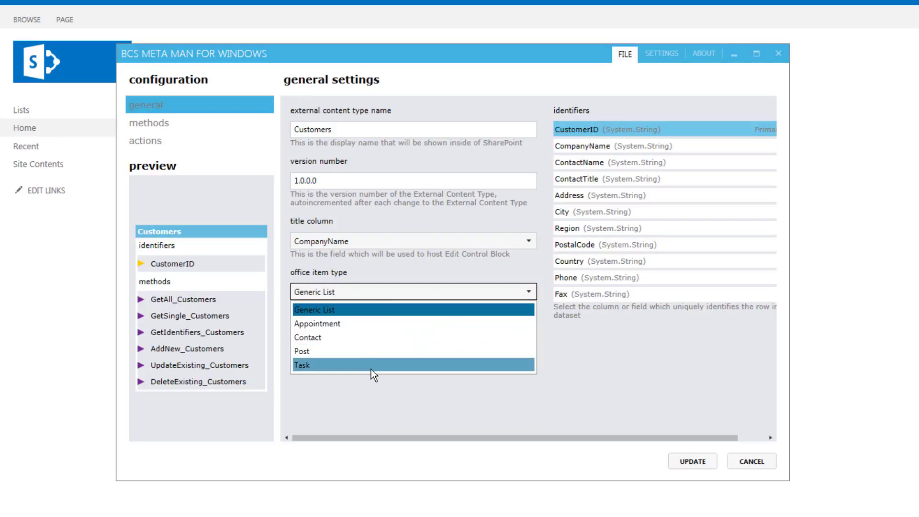
{"action": "left_click", "coordinate": [380, 291]}
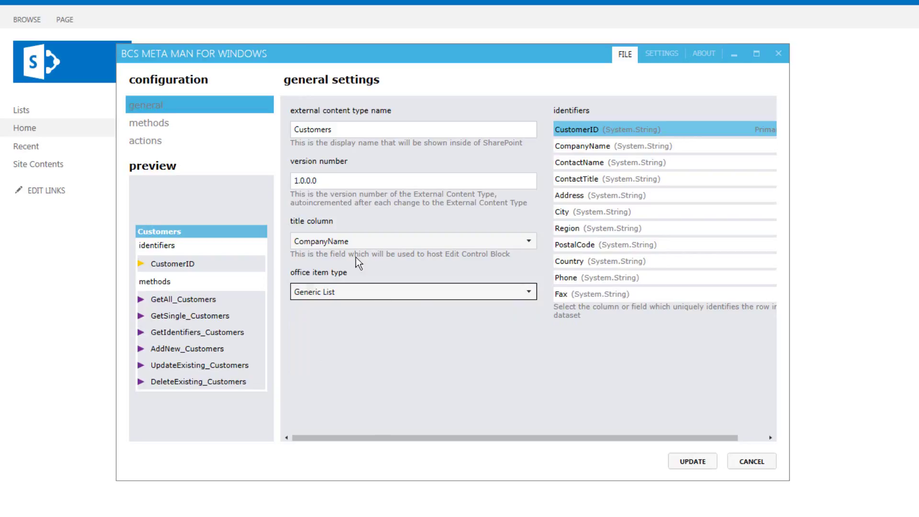
- Start a new filter named Limit of type Limit on the GetAll_Customers finder method
{"action": "left_click", "coordinate": [214, 128]}
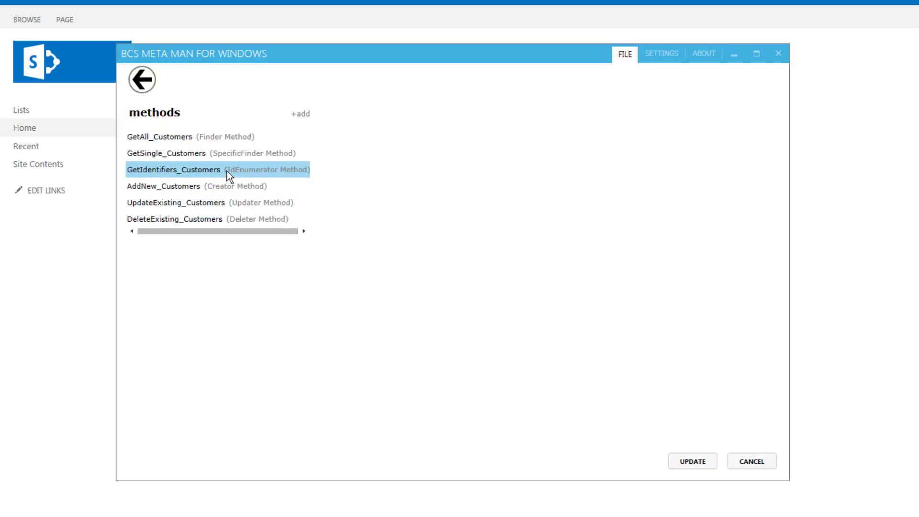
{"action": "left_click", "coordinate": [239, 139]}
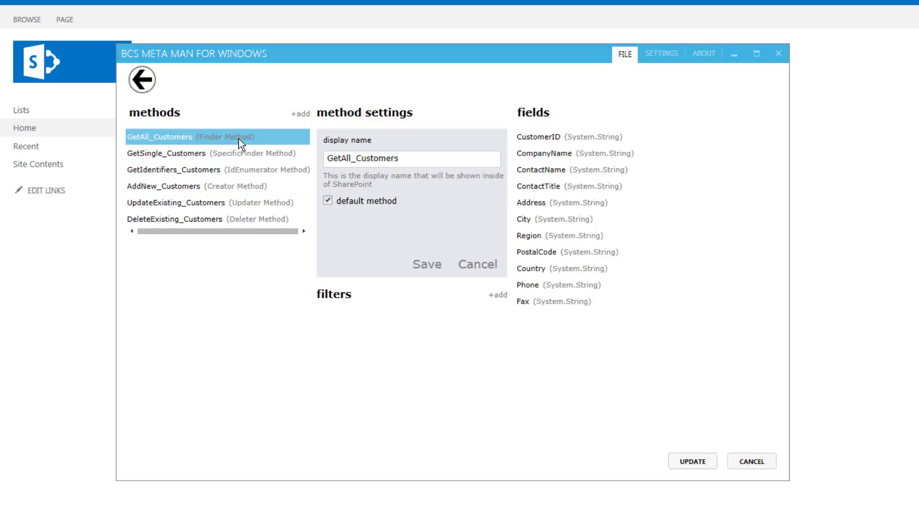
{"action": "left_click", "coordinate": [498, 295]}
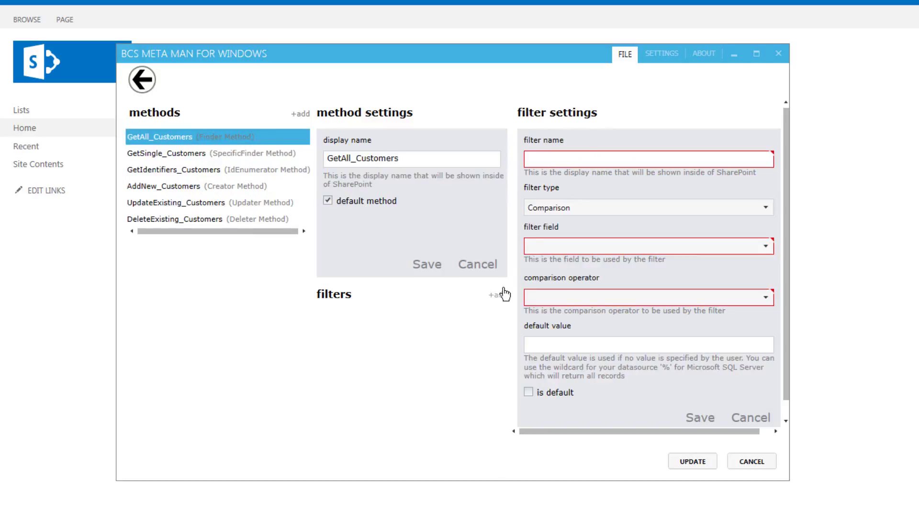
{"action": "left_click", "coordinate": [579, 160]}
{"action": "type", "text": "Limit"}
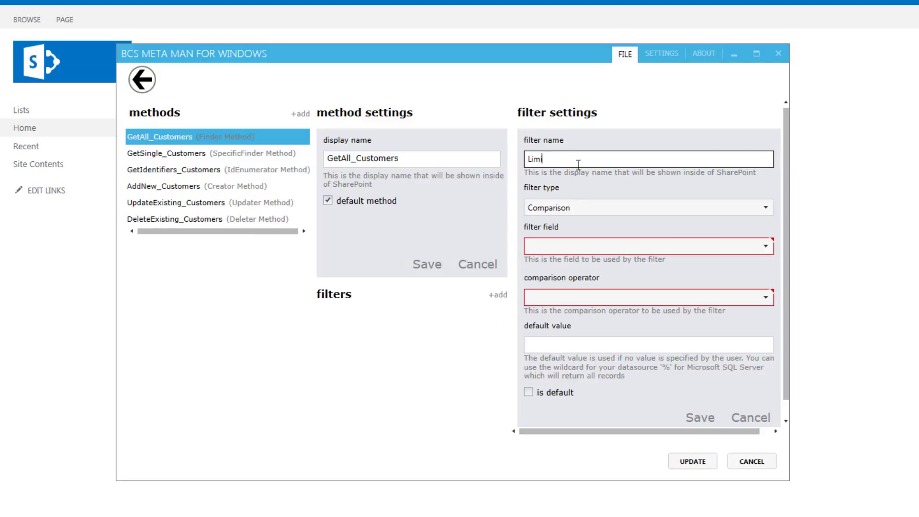
{"action": "left_click", "coordinate": [627, 211]}
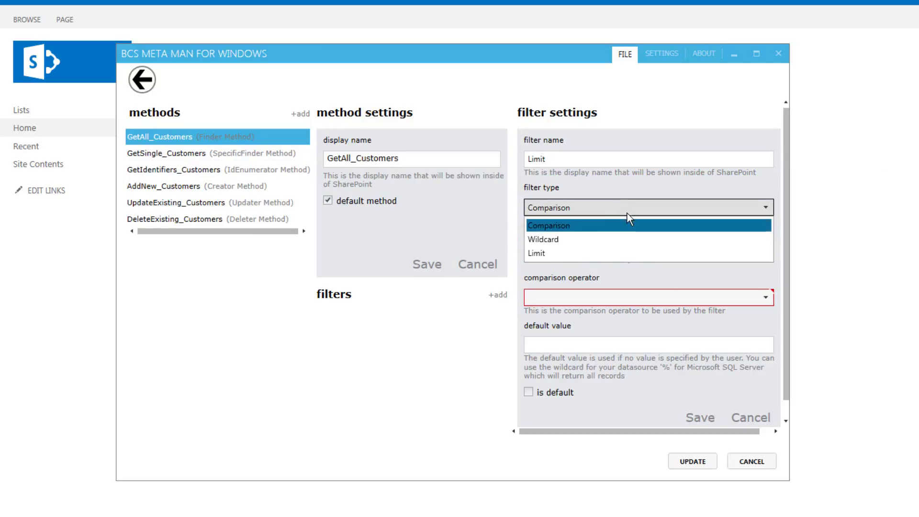
{"action": "left_click", "coordinate": [540, 257]}
- Set the Limit filter's field to CustomerID with default value 1000, then save it and update the Customers entity
{"action": "left_click", "coordinate": [561, 247]}
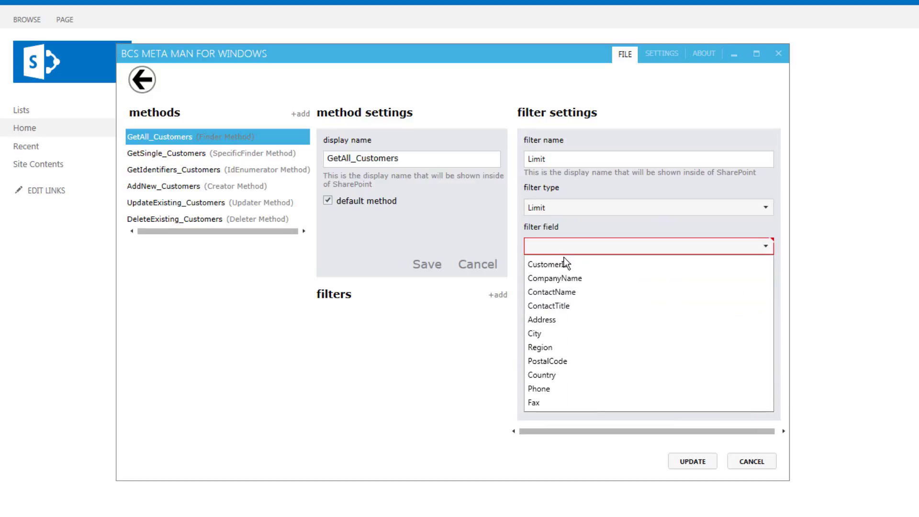
{"action": "left_click", "coordinate": [560, 265]}
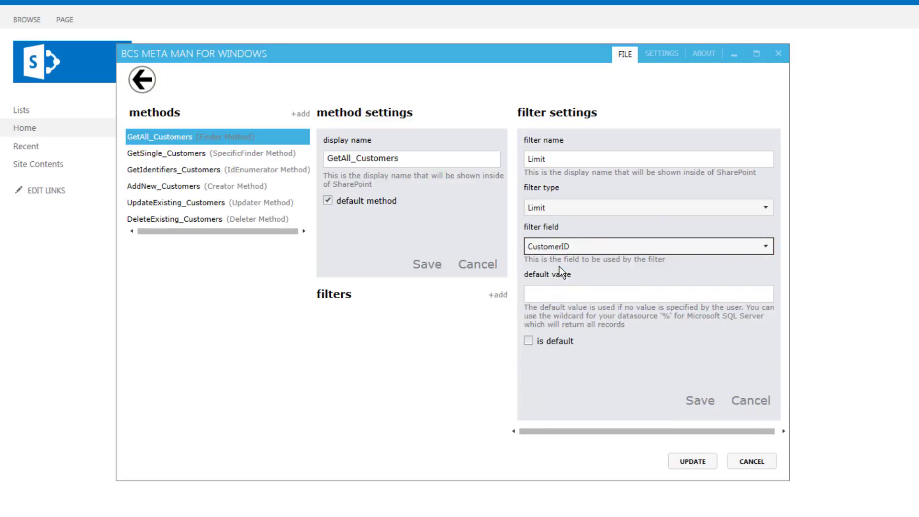
{"action": "left_click", "coordinate": [562, 296]}
{"action": "type", "text": "1000"}
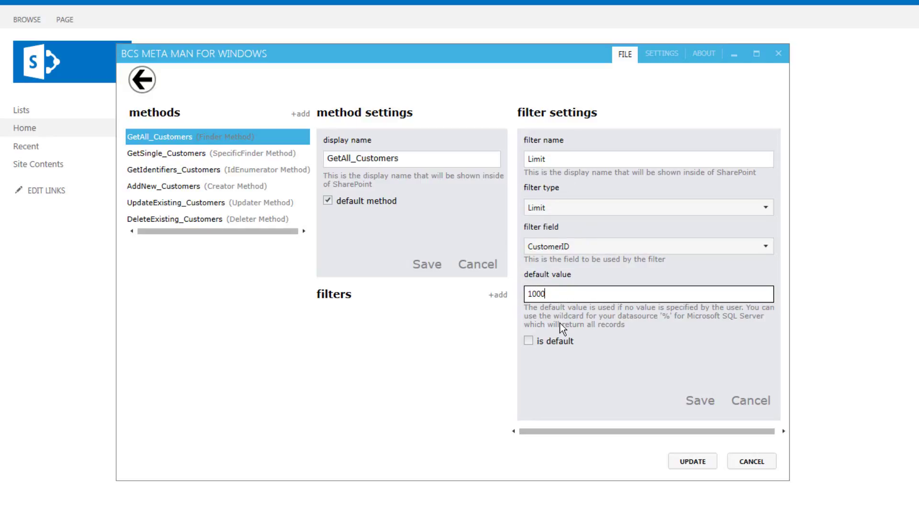
{"action": "left_click", "coordinate": [701, 402]}
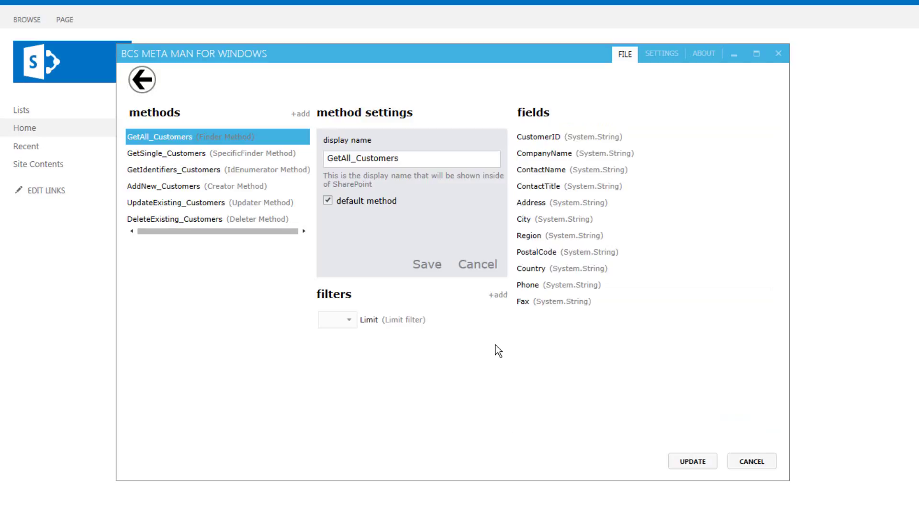
{"action": "left_click", "coordinate": [684, 460]}
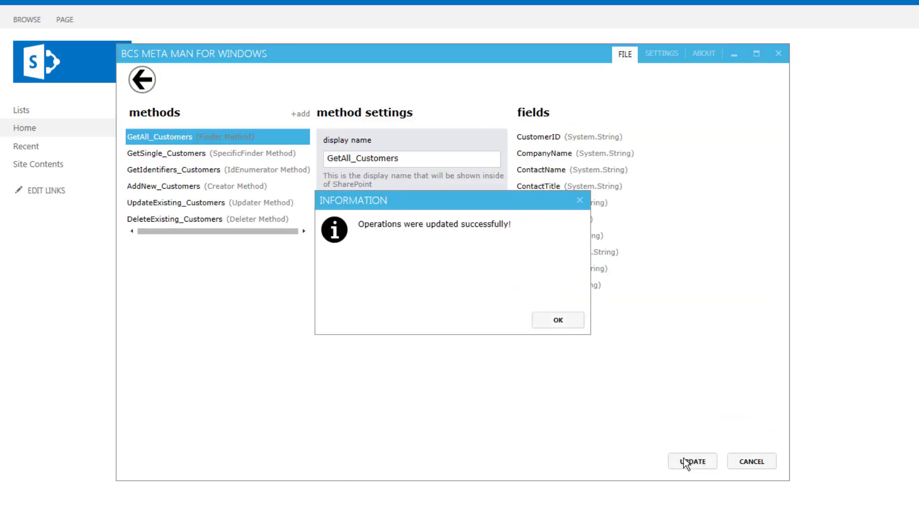
{"action": "left_click", "coordinate": [565, 323]}
- Add a method named German Customers with operation type Finder to the Customers entity and save it
{"action": "right_click", "coordinate": [509, 251]}
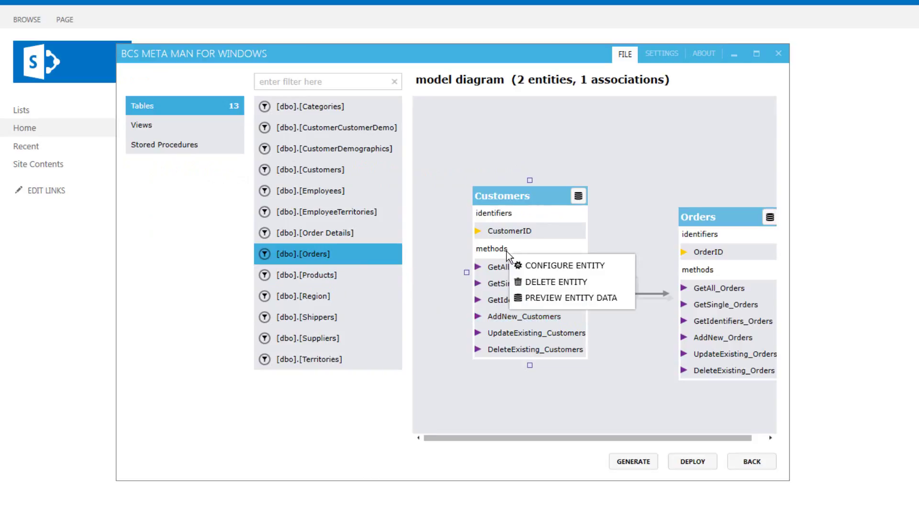
{"action": "left_click", "coordinate": [554, 260]}
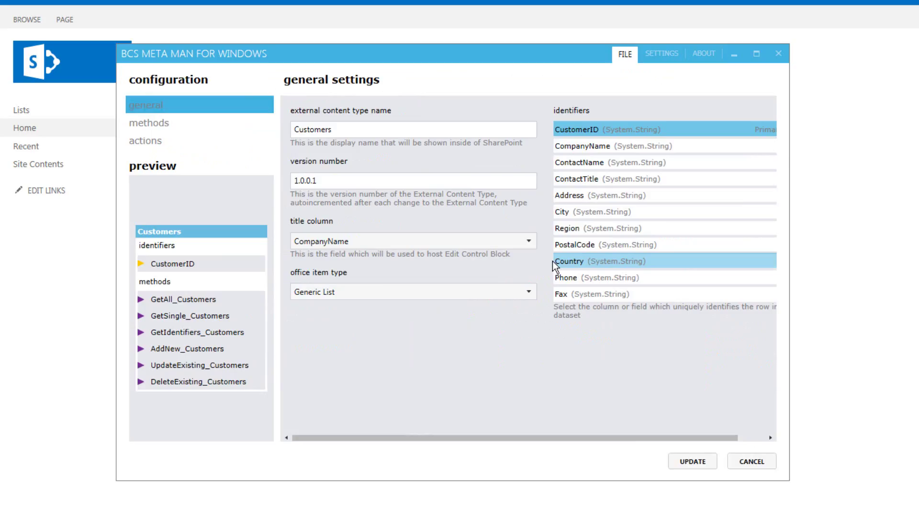
{"action": "left_click", "coordinate": [151, 125]}
{"action": "left_click", "coordinate": [302, 115]}
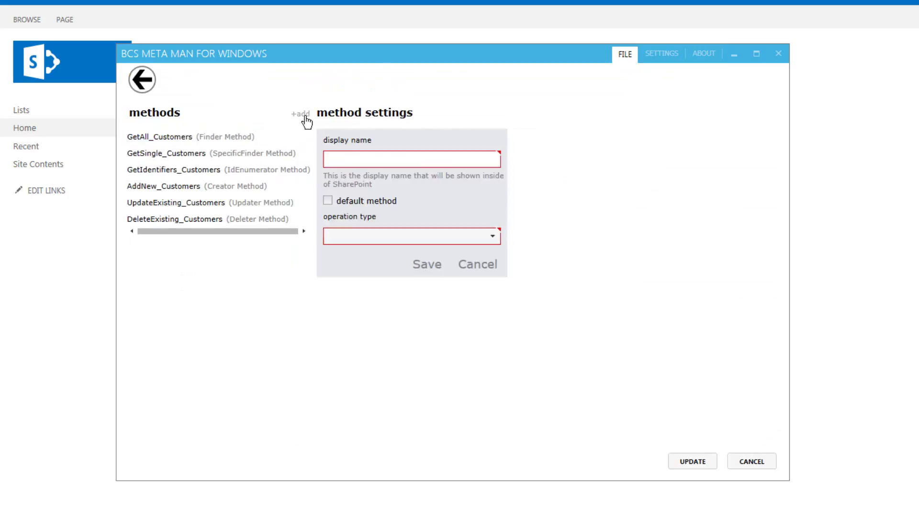
{"action": "left_click", "coordinate": [410, 161]}
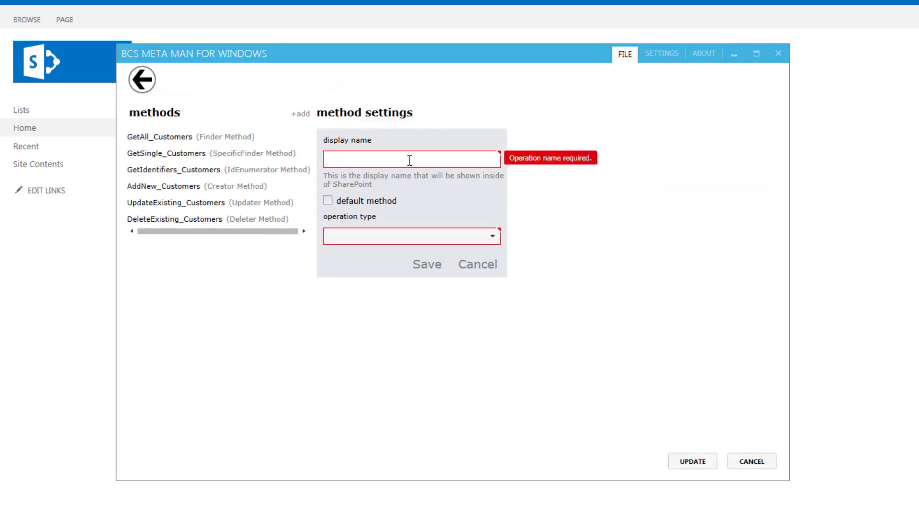
{"action": "type", "text": "German"}
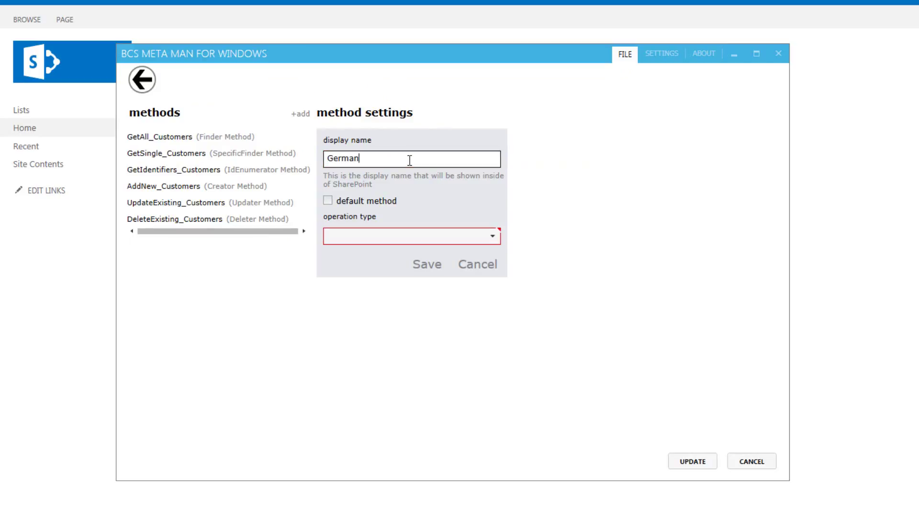
{"action": "type", "text": " Customers"}
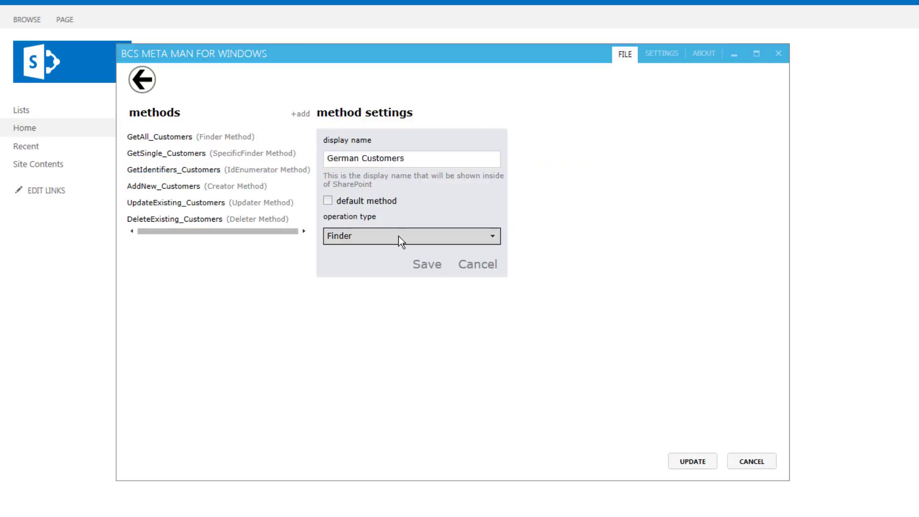
{"action": "left_click", "coordinate": [400, 241]}
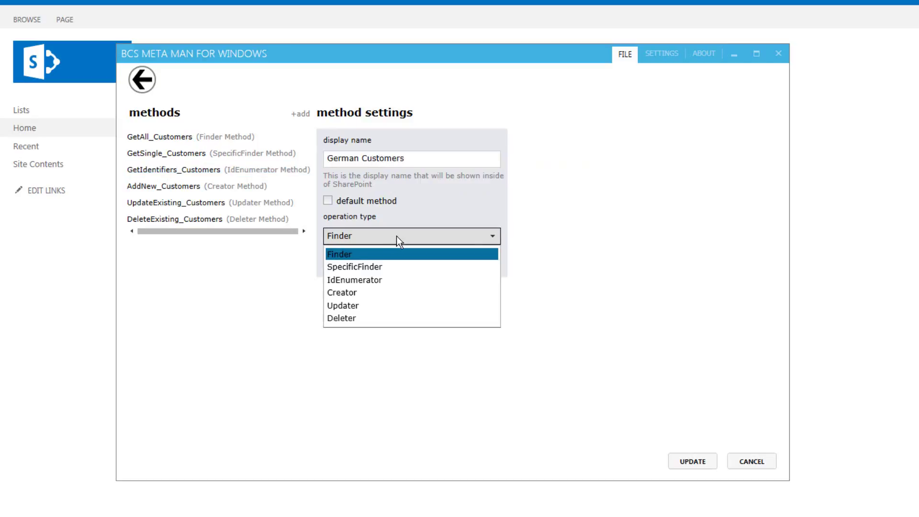
{"action": "left_click", "coordinate": [352, 257]}
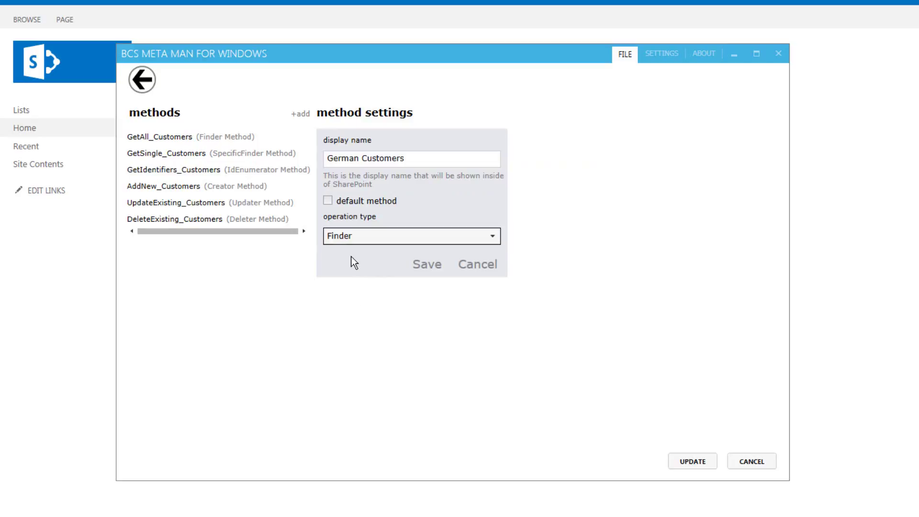
{"action": "left_click", "coordinate": [417, 265]}
{"action": "left_click", "coordinate": [569, 326]}
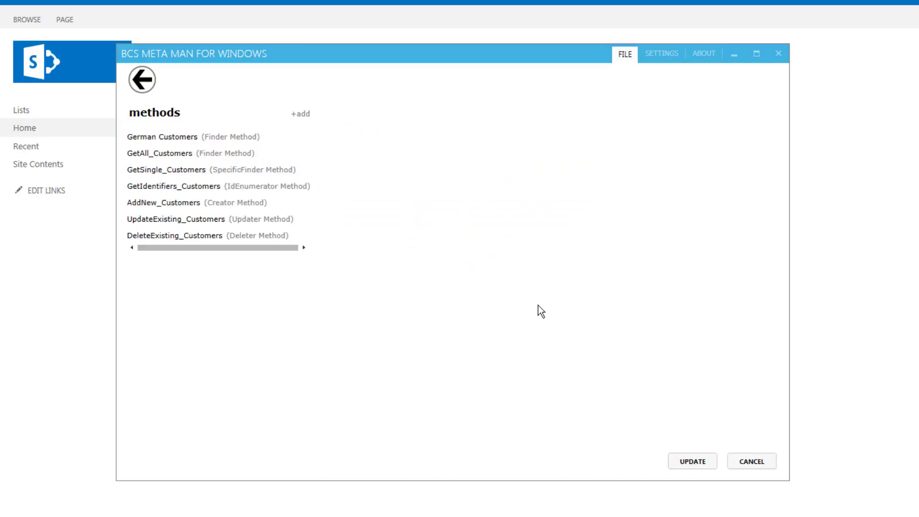
- Start a new filter named By Country of type Wildcard on the German Customers method
{"action": "left_click", "coordinate": [228, 137]}
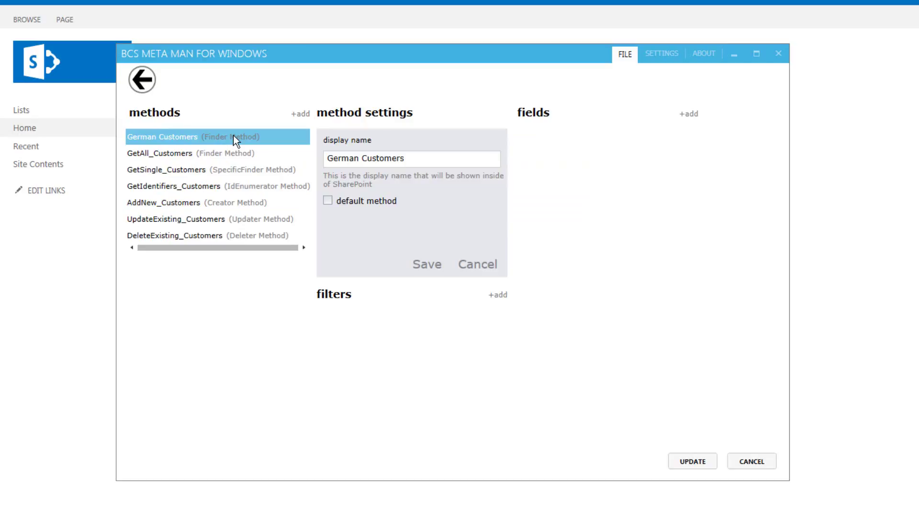
{"action": "left_click", "coordinate": [497, 295]}
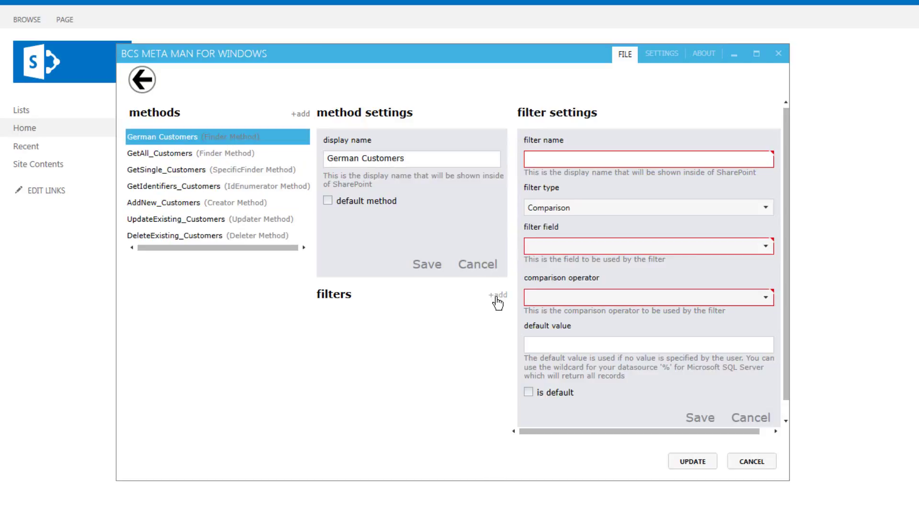
{"action": "left_click", "coordinate": [568, 160]}
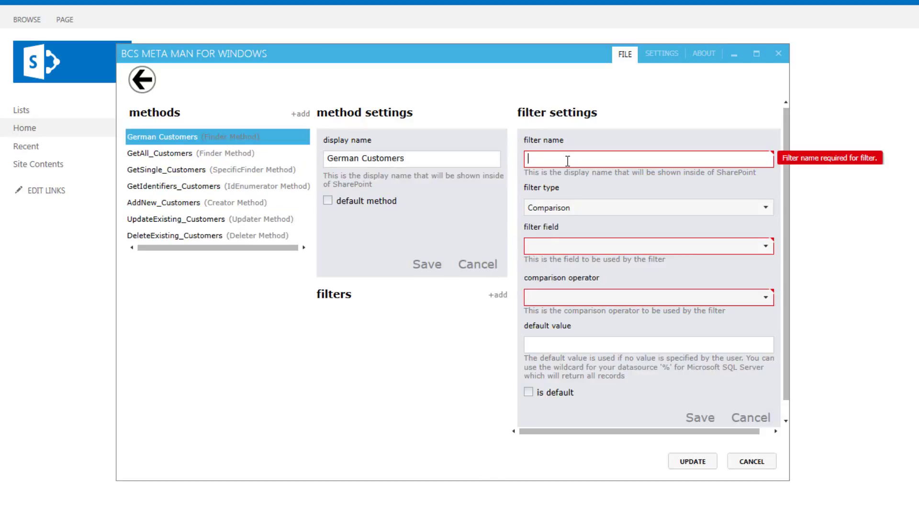
{"action": "type", "text": "By"}
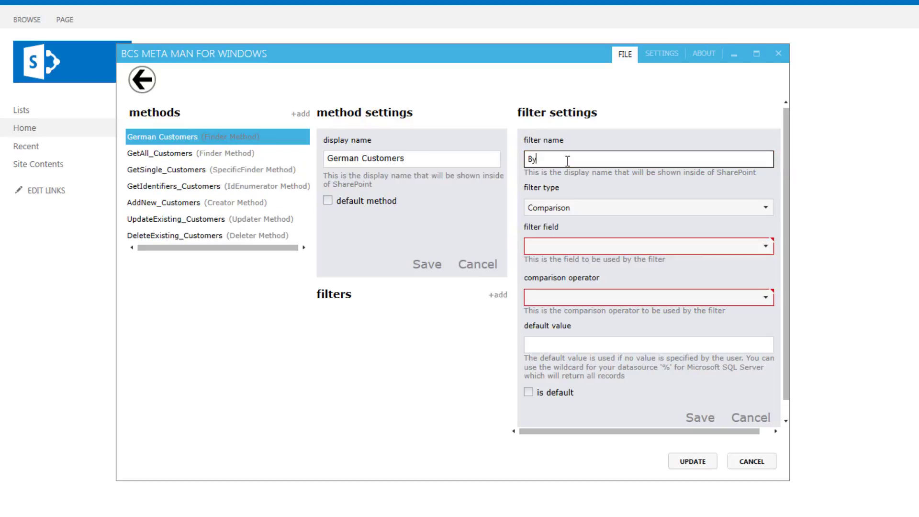
{"action": "type", "text": " Country"}
{"action": "left_click", "coordinate": [671, 211]}
{"action": "left_click", "coordinate": [632, 239]}
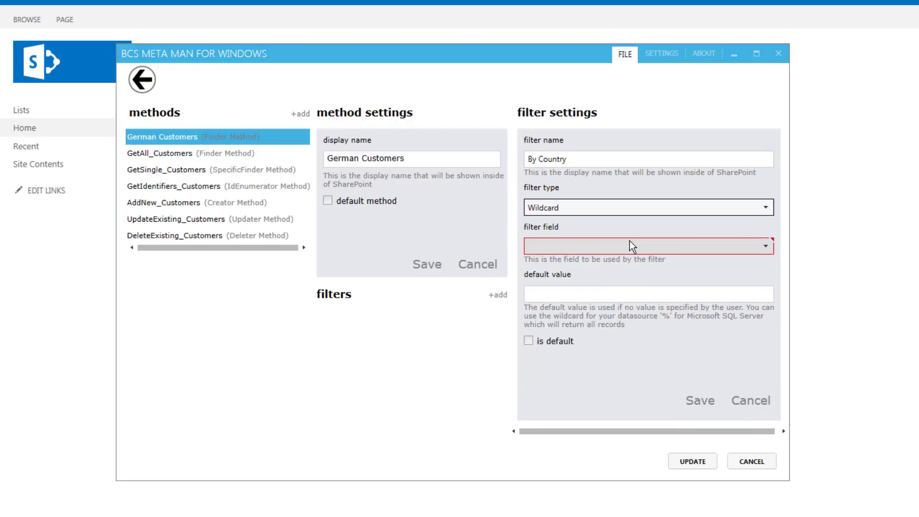
- Set the By Country filter's field to Country with default value Germany and save the filter
{"action": "left_click", "coordinate": [627, 244]}
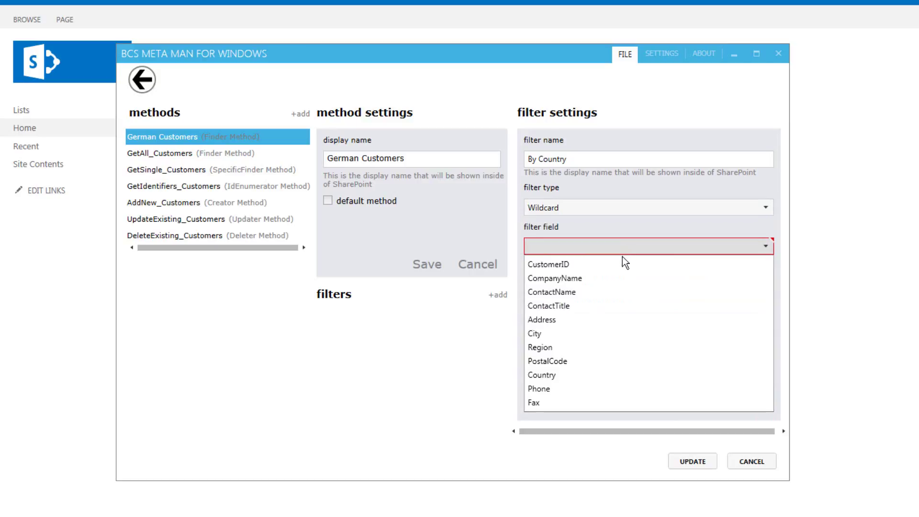
{"action": "left_click", "coordinate": [554, 379]}
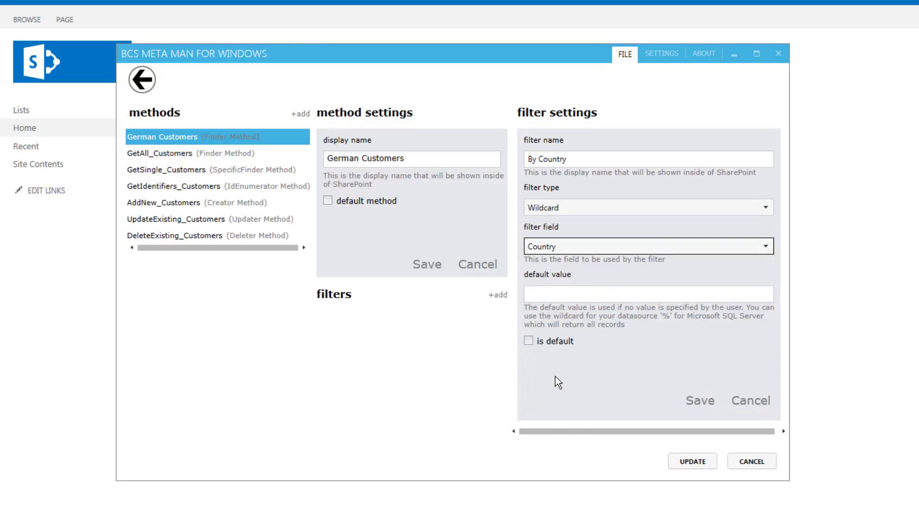
{"action": "left_click", "coordinate": [550, 295]}
{"action": "type", "text": "Germany"}
{"action": "key", "text": "BackSpace"}
{"action": "key", "text": "BackSpace"}
{"action": "key", "text": "BackSpace"}
{"action": "key", "text": "BackSpace"}
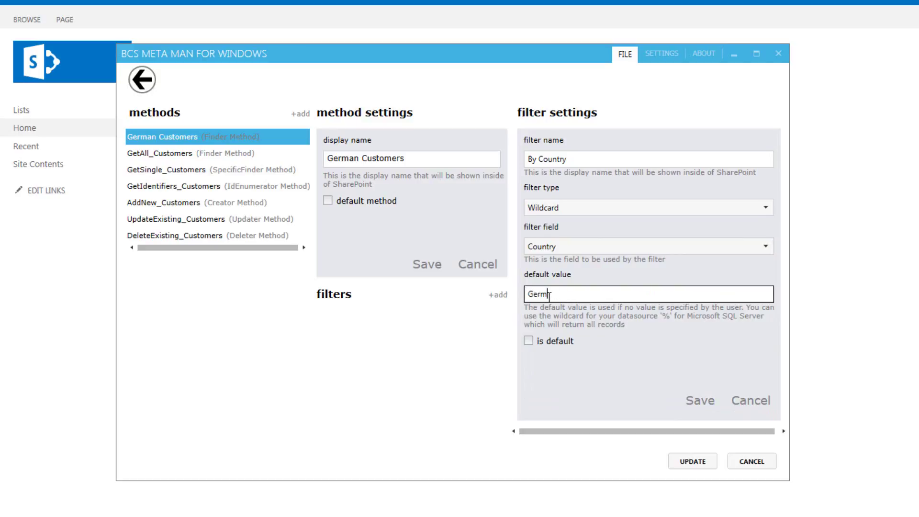
{"action": "type", "text": "many"}
{"action": "left_click", "coordinate": [699, 400]}
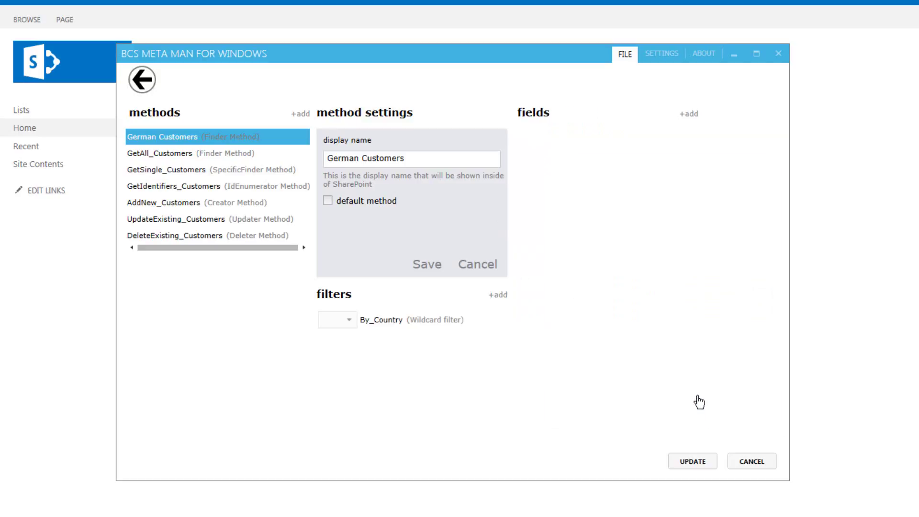
- Save the German Customers method and update the Customers entity
{"action": "left_click", "coordinate": [437, 266]}
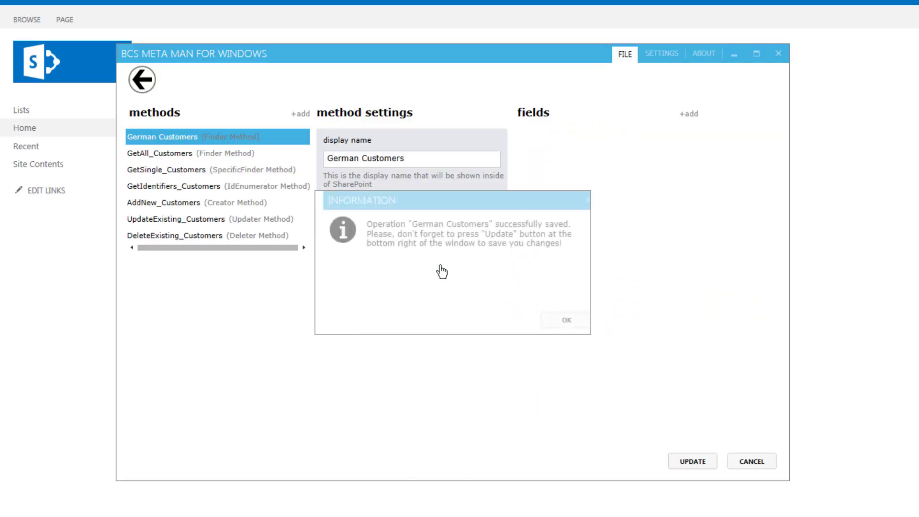
{"action": "left_click", "coordinate": [558, 320]}
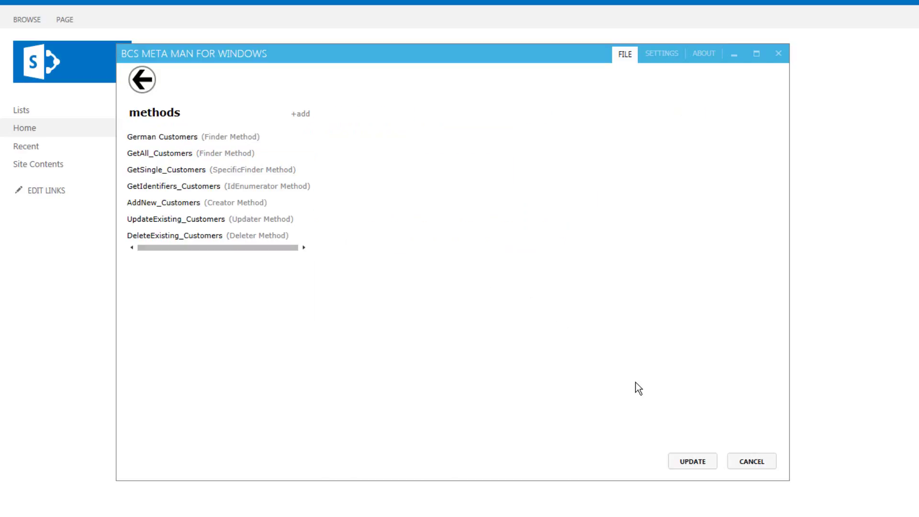
{"action": "left_click", "coordinate": [689, 461]}
{"action": "left_click", "coordinate": [555, 319]}
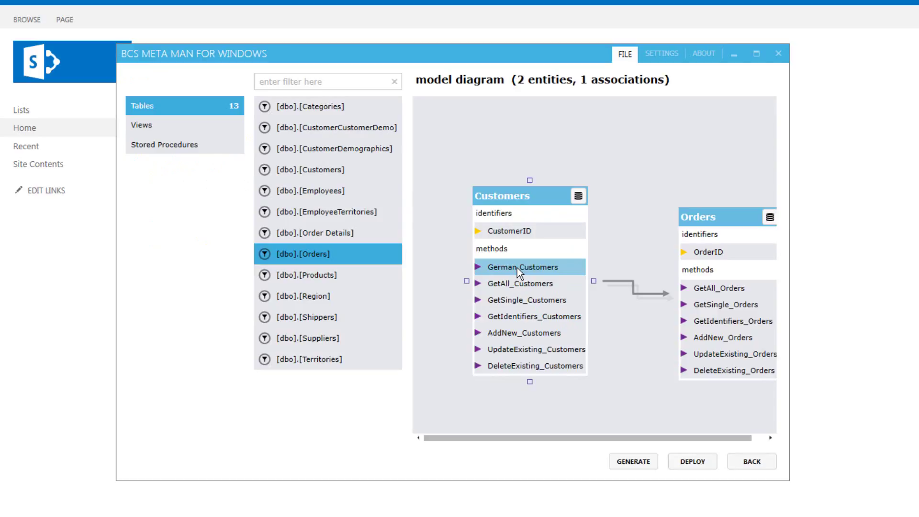
- Open the Customers entity's configuration and add the predefined Google Search action to it
{"action": "right_click", "coordinate": [562, 266]}
{"action": "left_click", "coordinate": [576, 274]}
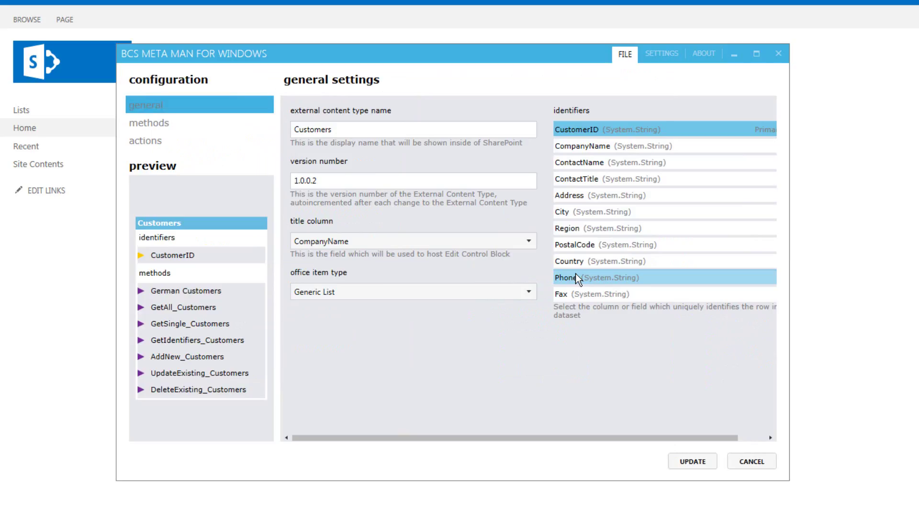
{"action": "left_click", "coordinate": [174, 146]}
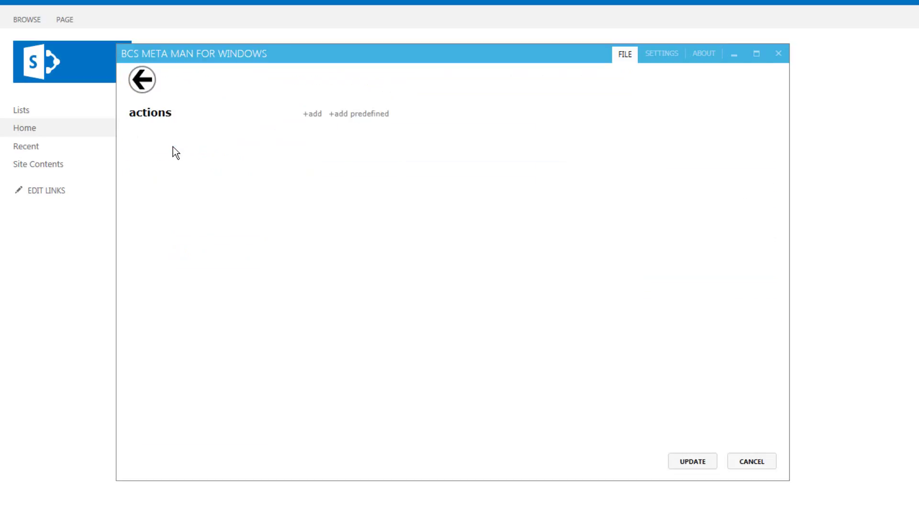
{"action": "left_click", "coordinate": [360, 118]}
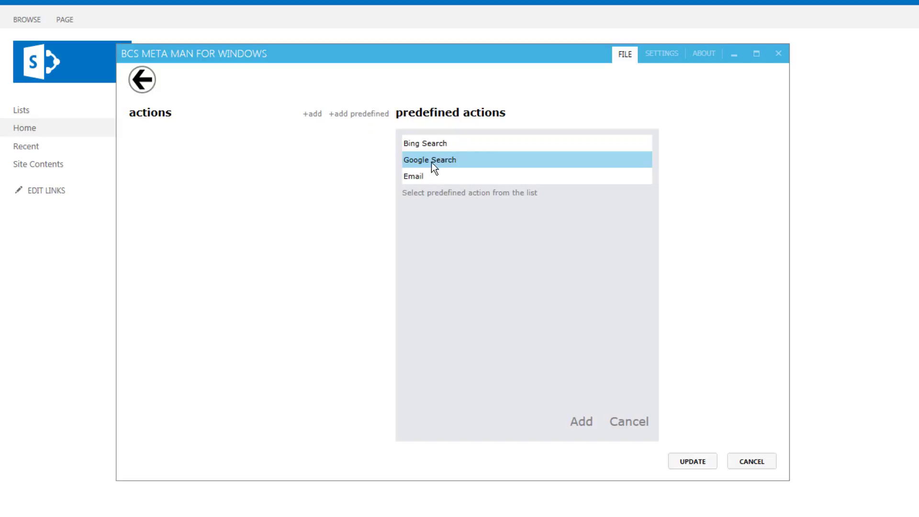
{"action": "left_click", "coordinate": [453, 162]}
{"action": "left_click", "coordinate": [586, 430]}
{"action": "left_click", "coordinate": [559, 316]}
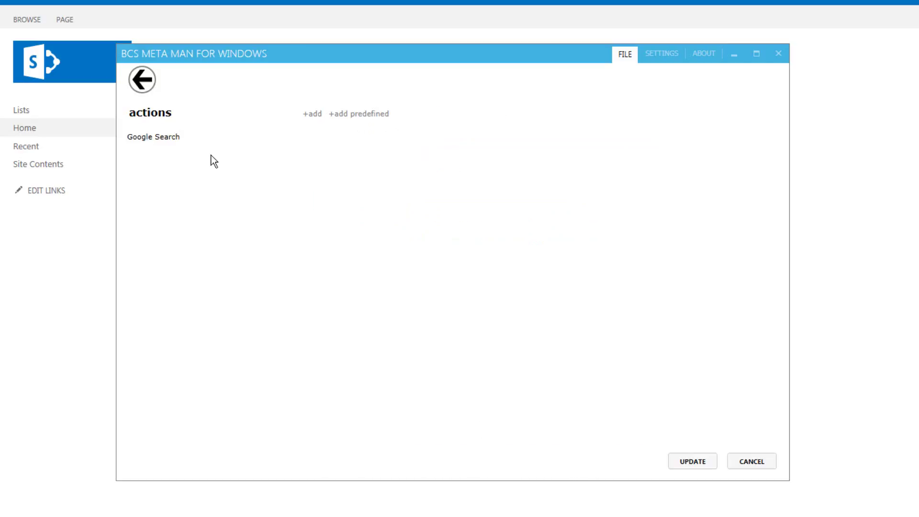
- Replace the Google Search action's CustomerID parameter with CompanyName
{"action": "left_click", "coordinate": [161, 139]}
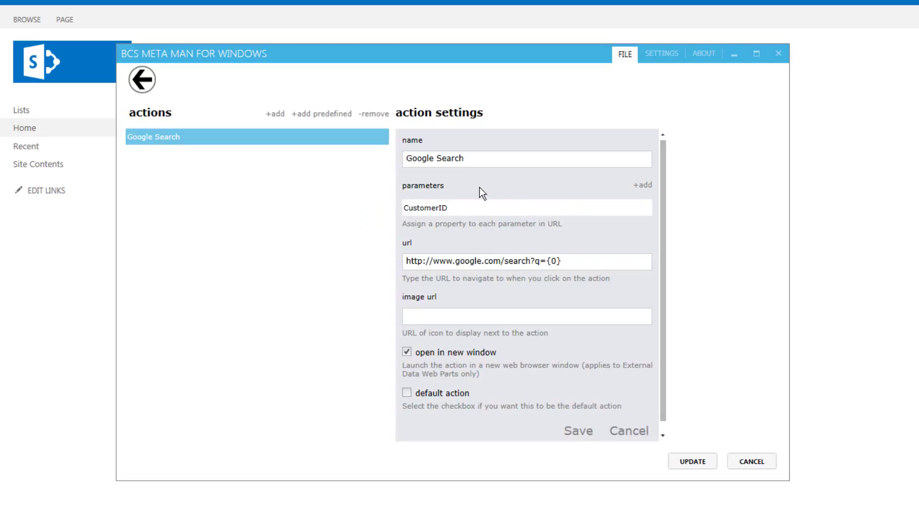
{"action": "left_click", "coordinate": [642, 190]}
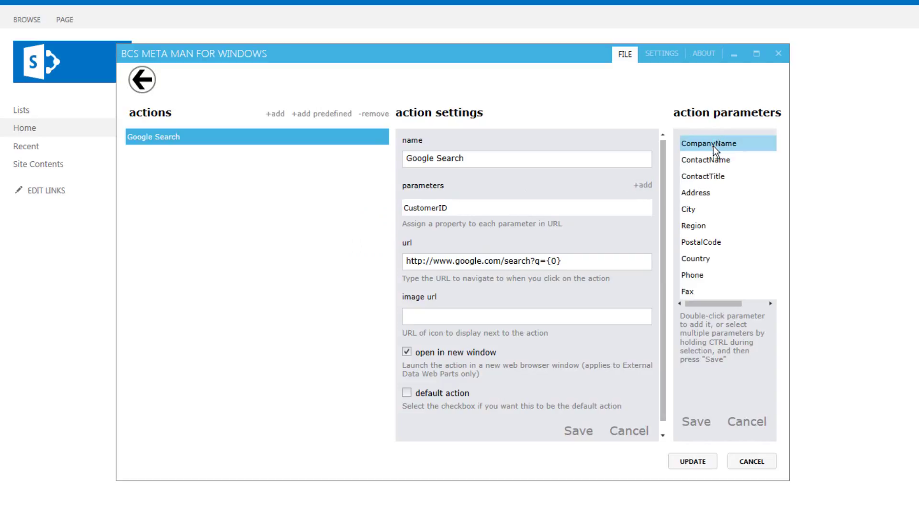
{"action": "left_click", "coordinate": [730, 147]}
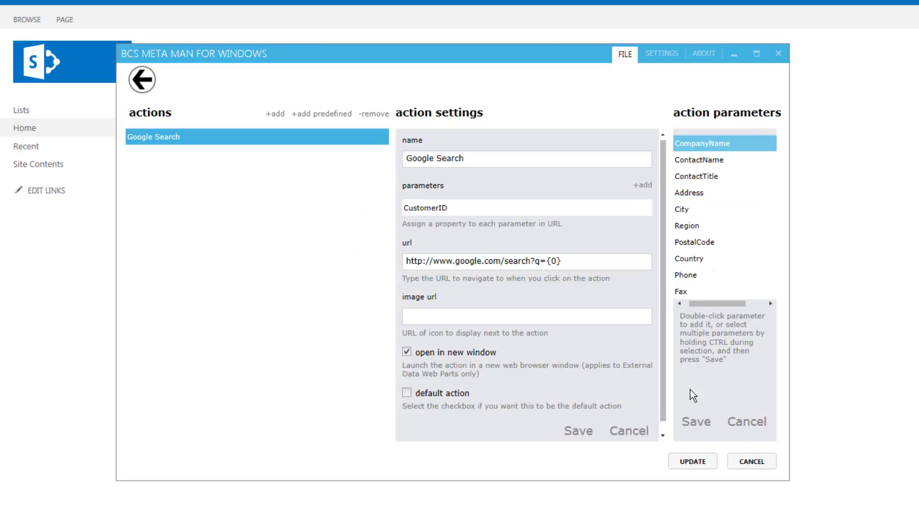
{"action": "left_click", "coordinate": [694, 418]}
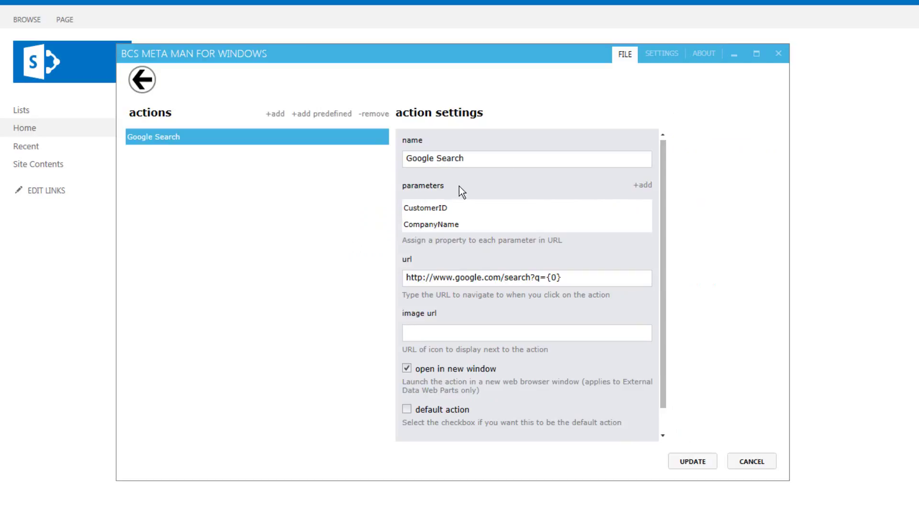
{"action": "left_click", "coordinate": [458, 206]}
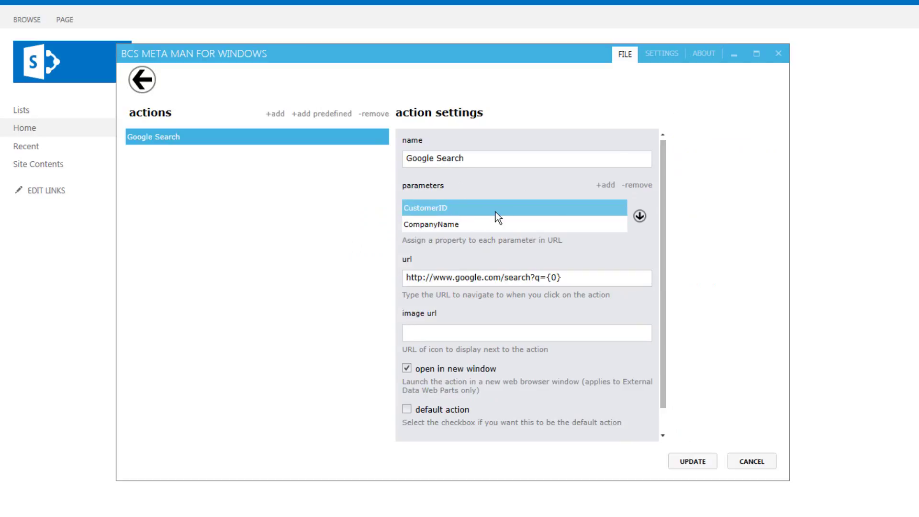
{"action": "left_click", "coordinate": [637, 185]}
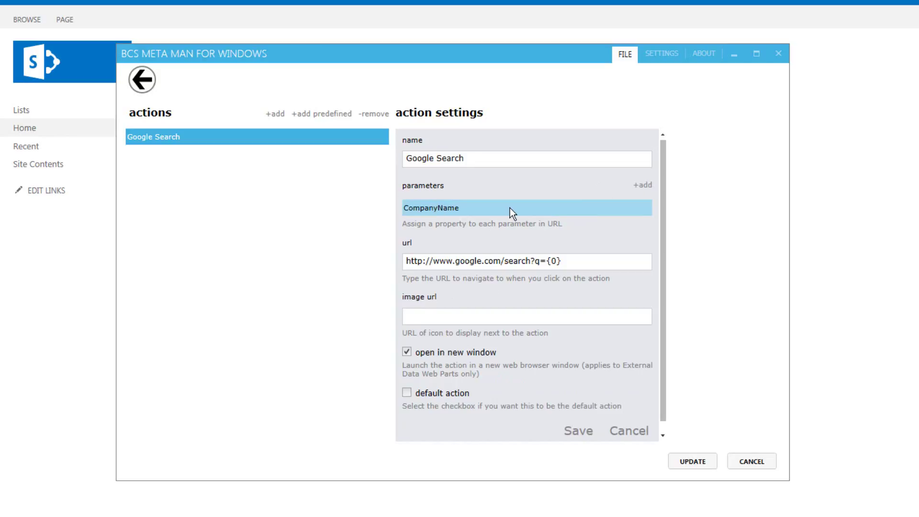
- Rename the Google Search action to Search For Customer, then save it and update the Customers entity
{"action": "left_click", "coordinate": [551, 261]}
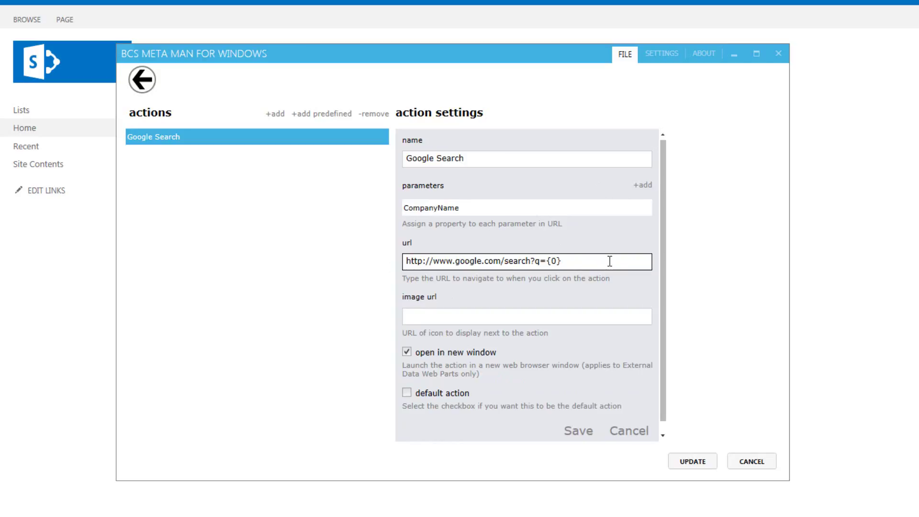
{"action": "left_click", "coordinate": [429, 158]}
{"action": "left_click_drag", "start_coordinate": [474, 158], "coordinate": [333, 156]}
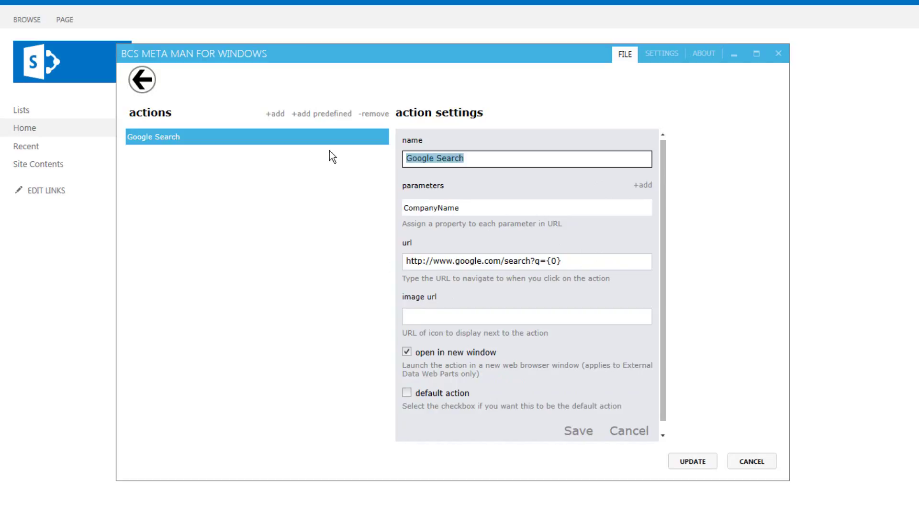
{"action": "type", "text": "Search F"}
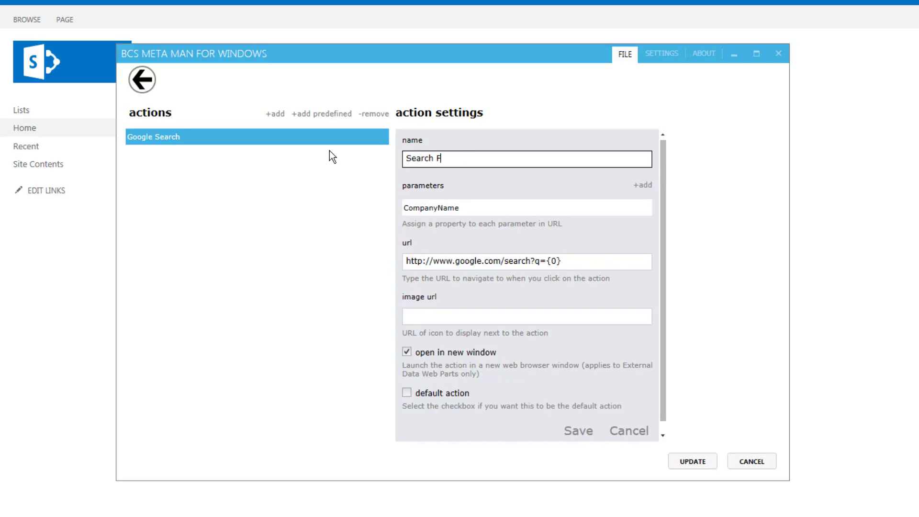
{"action": "type", "text": "or Customer"}
{"action": "left_click", "coordinate": [574, 435]}
{"action": "left_click", "coordinate": [561, 323]}
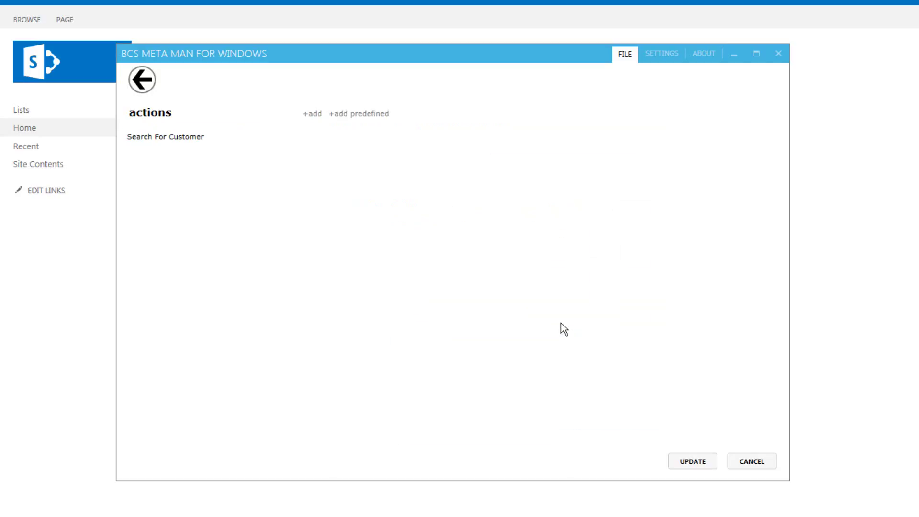
{"action": "left_click", "coordinate": [701, 464]}
{"action": "left_click", "coordinate": [570, 317]}
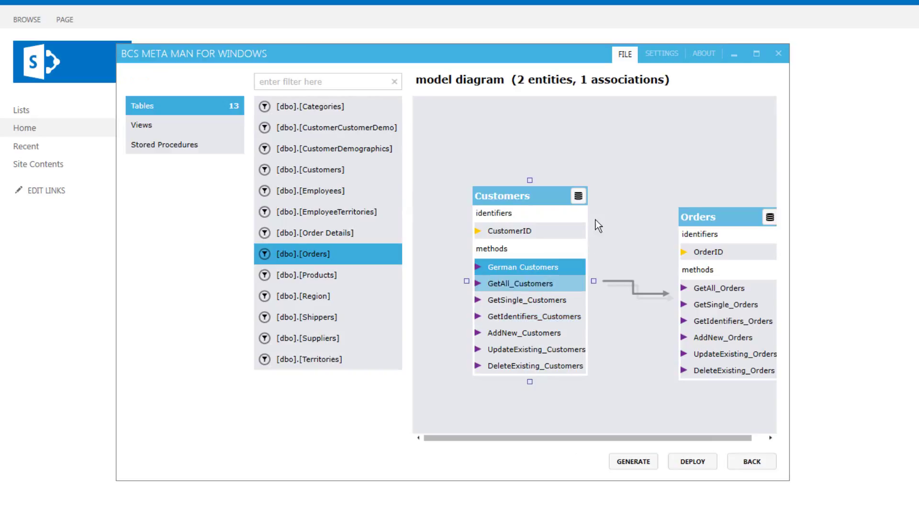
- Review the model file, Lob System and deployment URL settings and save them
{"action": "left_click", "coordinate": [654, 55]}
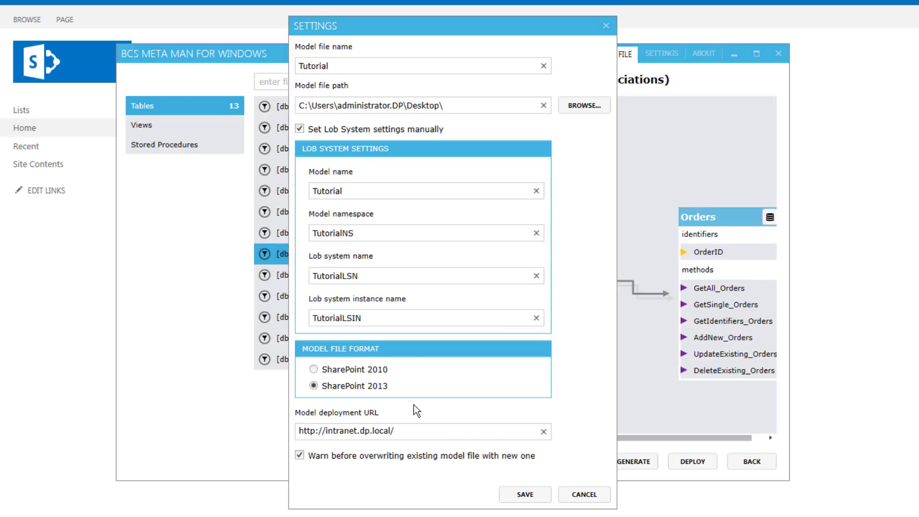
{"action": "left_click", "coordinate": [389, 433]}
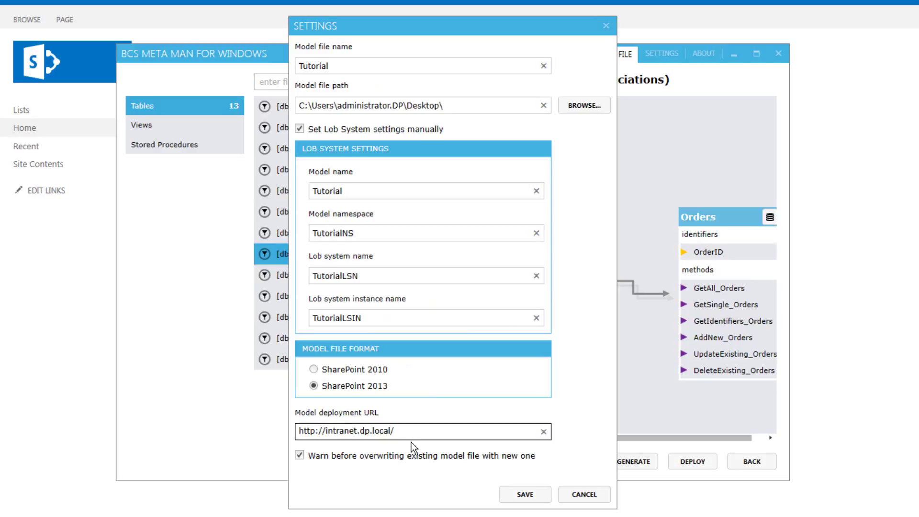
{"action": "left_click", "coordinate": [520, 494]}
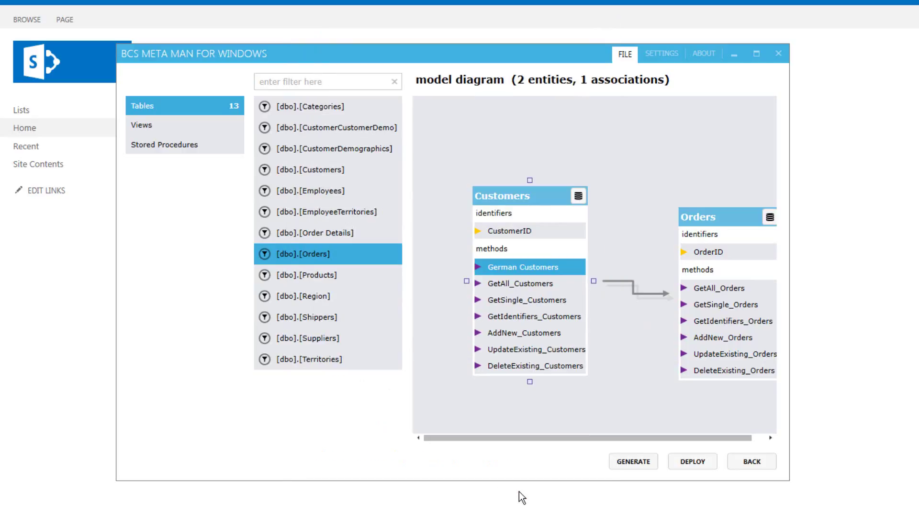
- Generate the Business Data Connectivity model file, overwriting the existing Tutorial.bdcm
{"action": "left_click", "coordinate": [638, 463]}
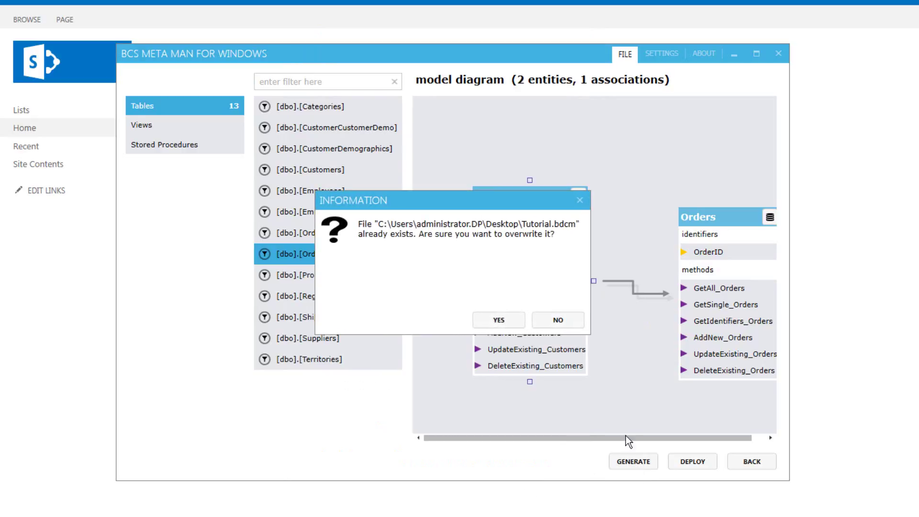
{"action": "left_click", "coordinate": [514, 322]}
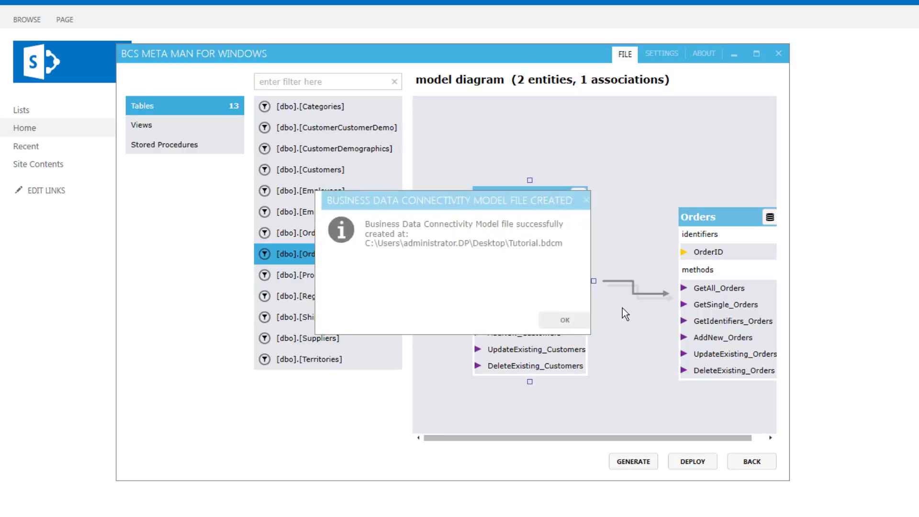
{"action": "left_click", "coordinate": [564, 324]}
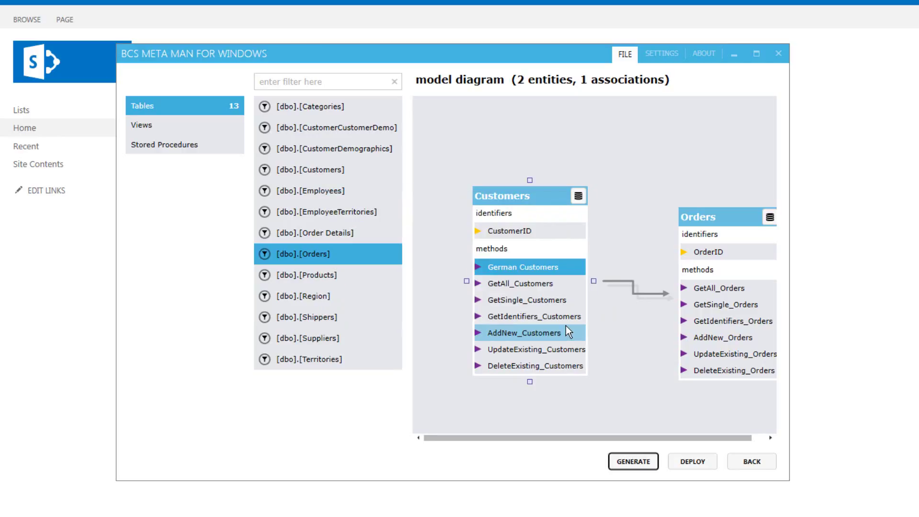
{"action": "left_click", "coordinate": [634, 386]}
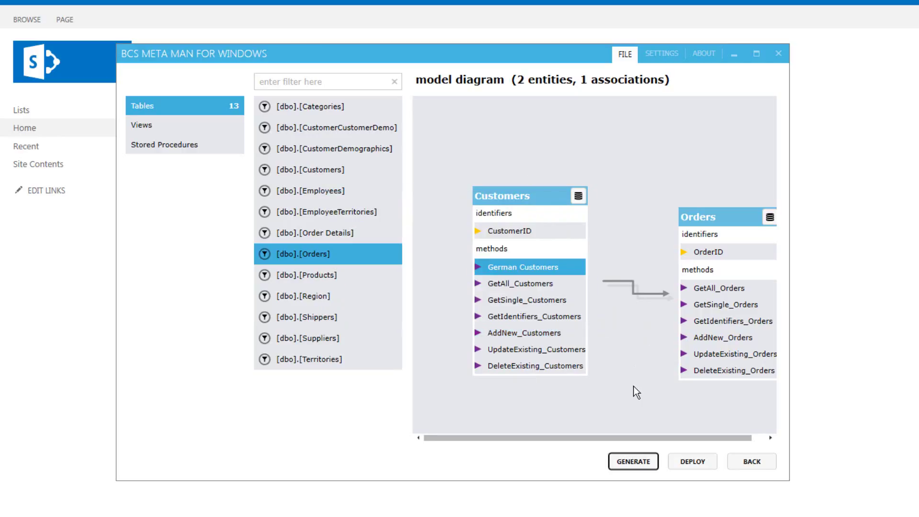
- Deploy the model to SharePoint, overwriting the existing Tutorial.bdcm file
{"action": "left_click", "coordinate": [685, 459]}
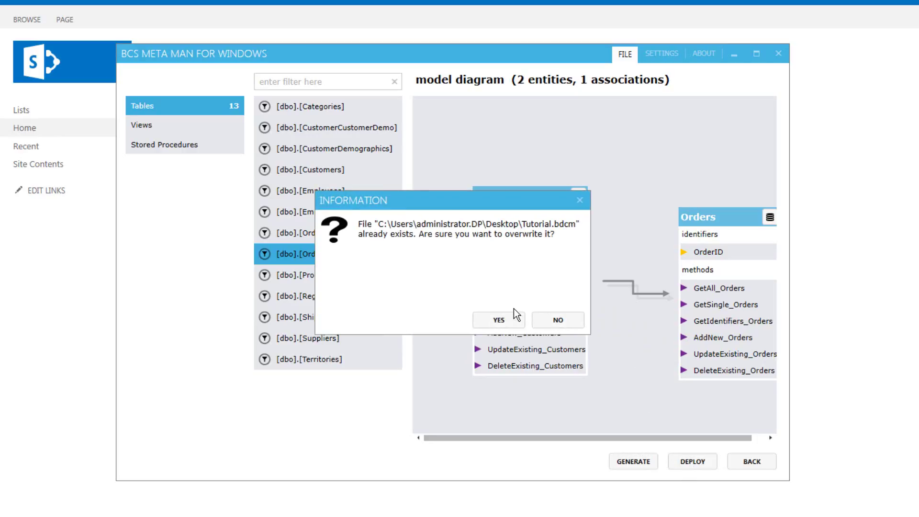
{"action": "left_click", "coordinate": [499, 322]}
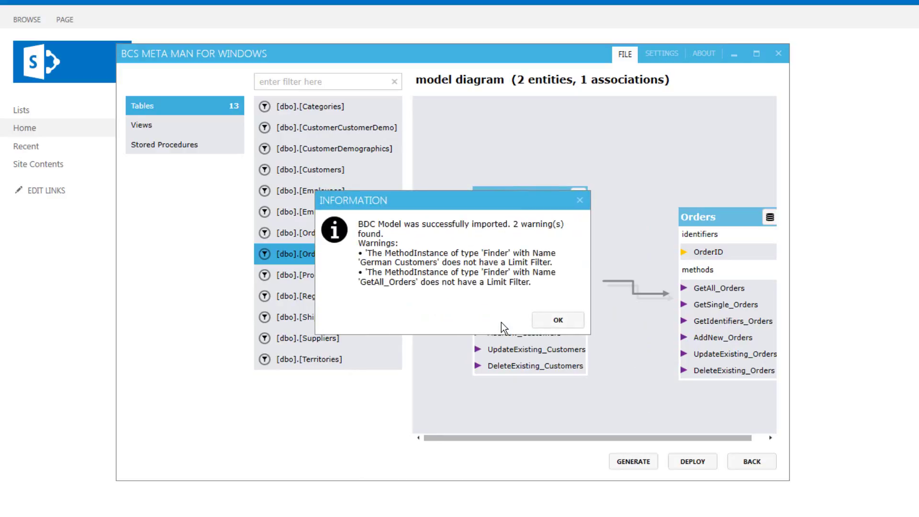
{"action": "left_click", "coordinate": [553, 320]}
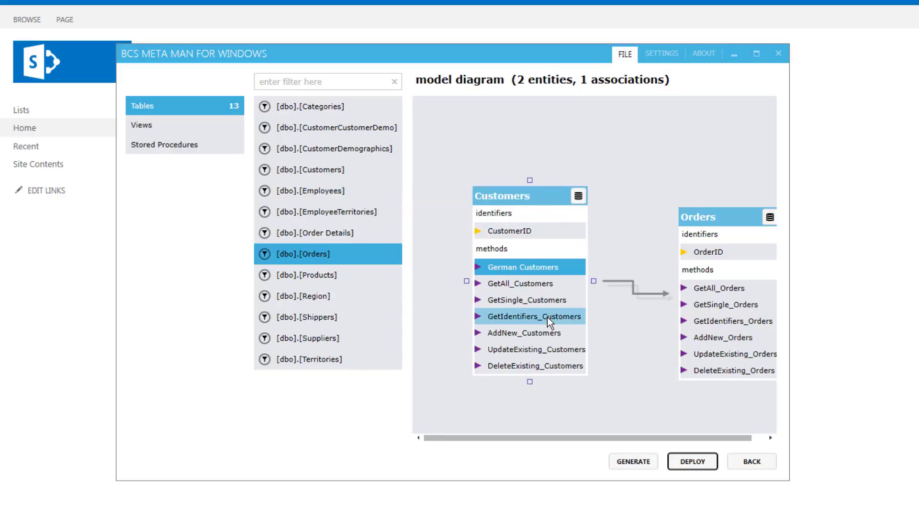
{"action": "left_click", "coordinate": [638, 356]}
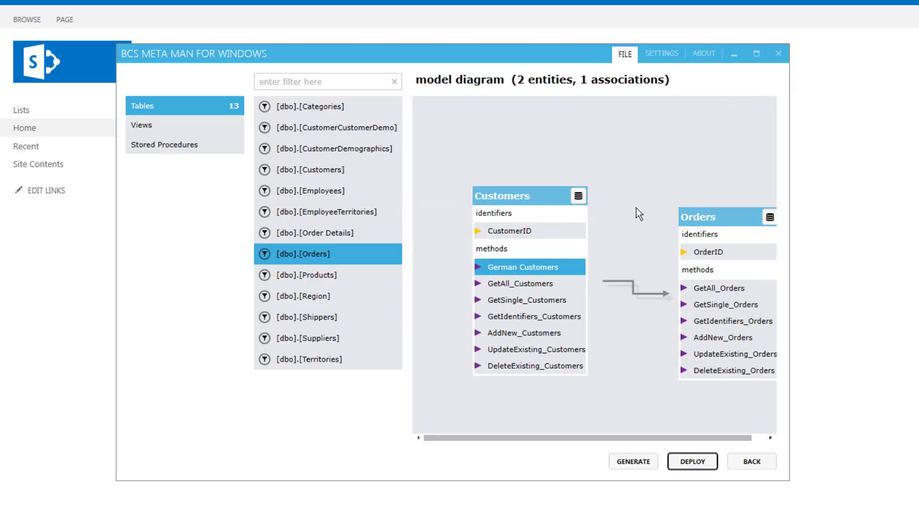
{"action": "left_click", "coordinate": [733, 241]}
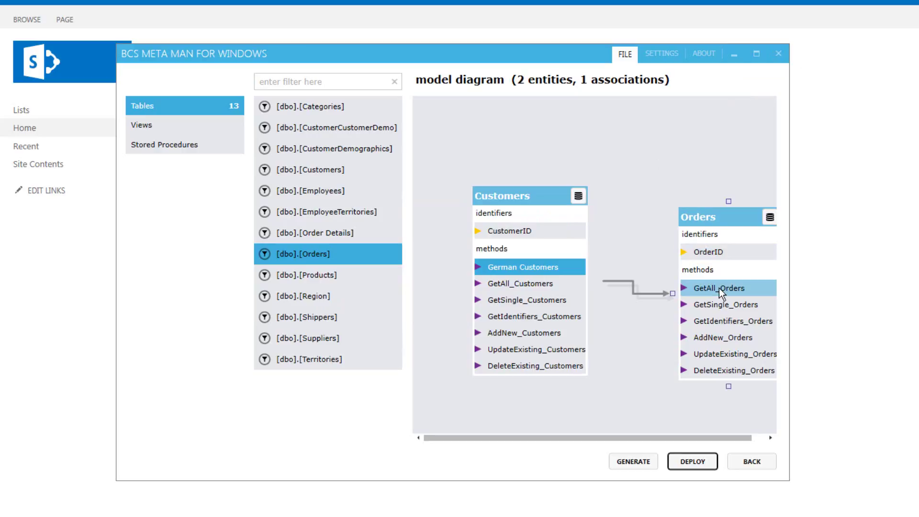
{"action": "left_click", "coordinate": [534, 270]}
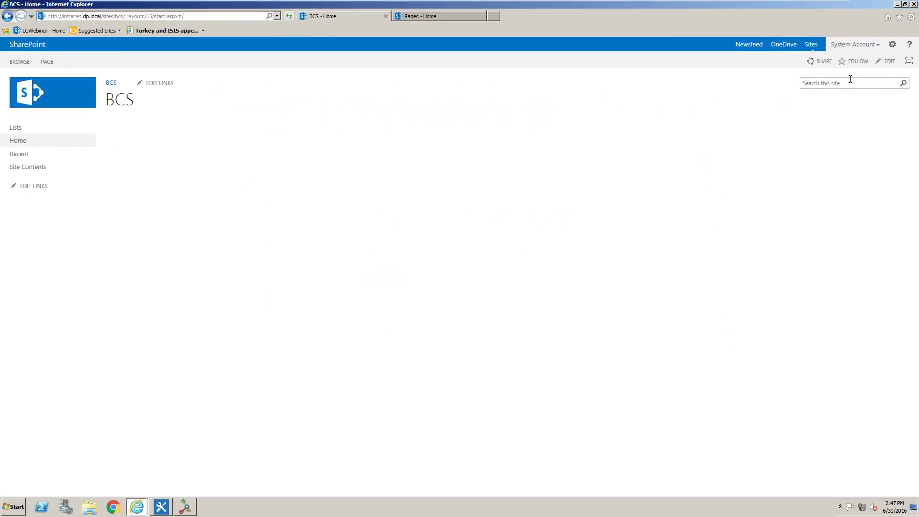
- Edit the BCS home page and add a Business Data List web part to its first column
{"action": "left_click", "coordinate": [892, 45]}
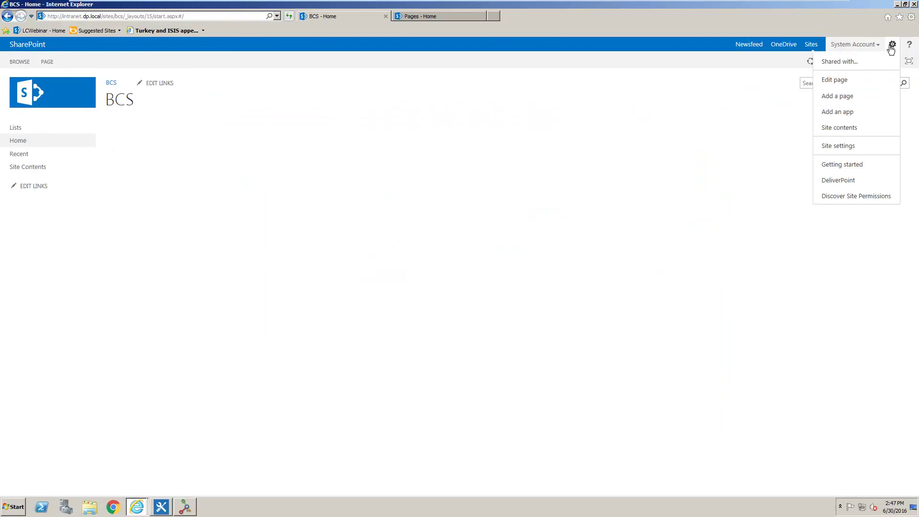
{"action": "left_click", "coordinate": [855, 80]}
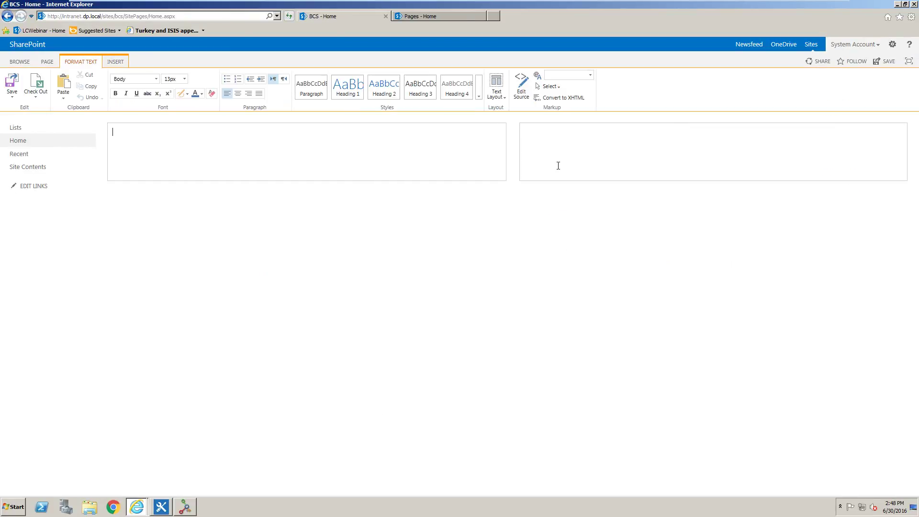
{"action": "left_click", "coordinate": [115, 62]}
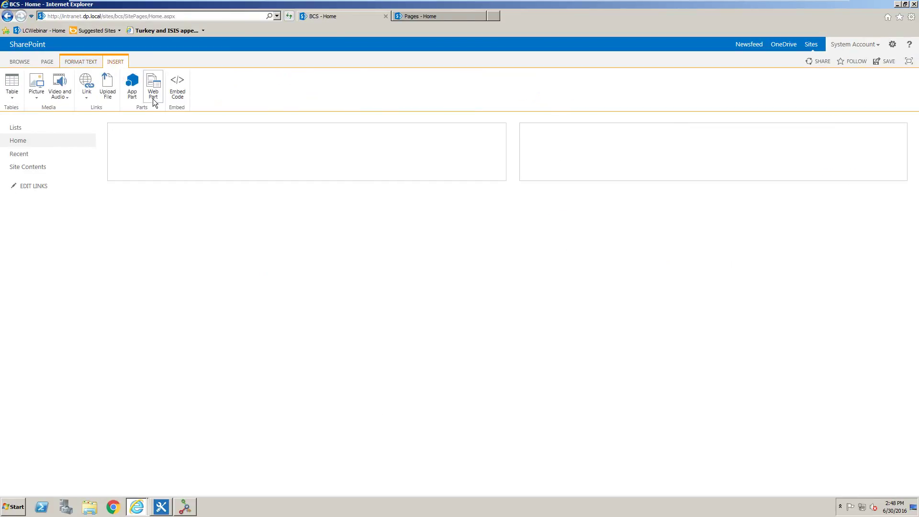
{"action": "left_click", "coordinate": [154, 96]}
{"action": "left_click", "coordinate": [34, 155]}
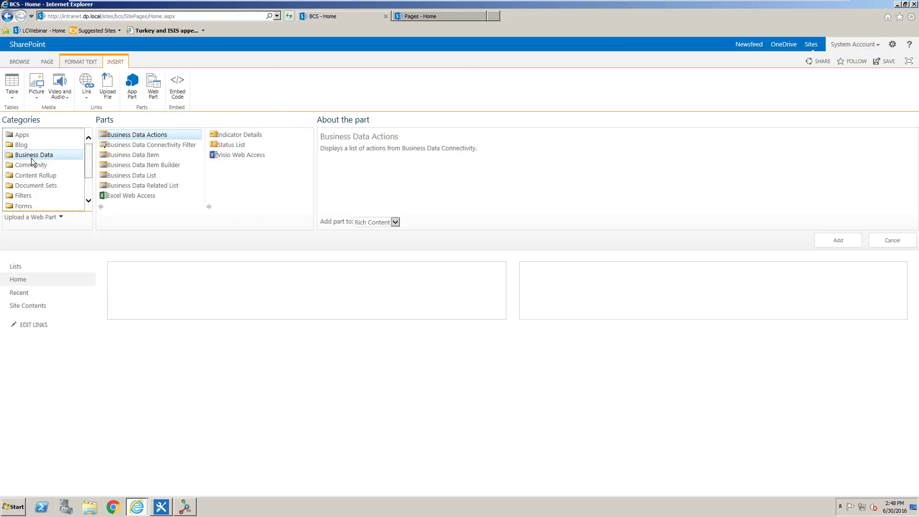
{"action": "left_click", "coordinate": [161, 177]}
{"action": "left_click", "coordinate": [834, 240]}
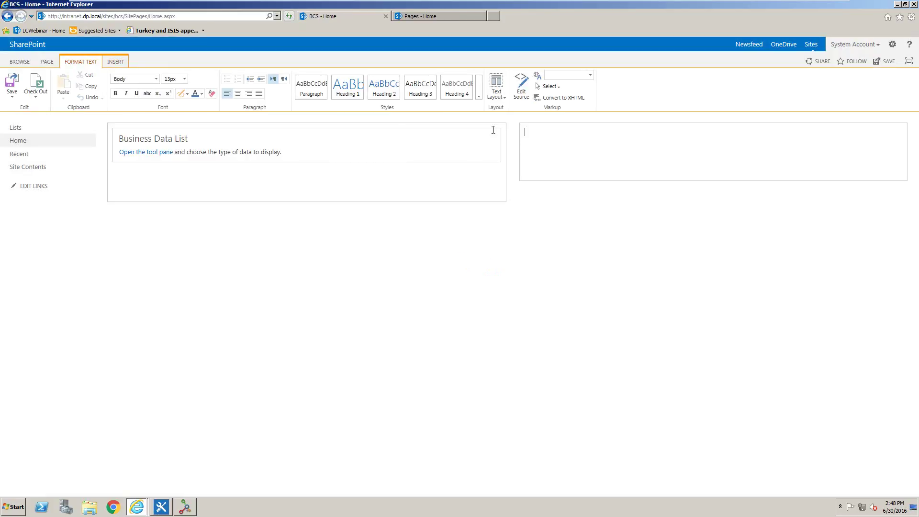
- Add a Business Data Related List web part to the page's second column and save the page
{"action": "left_click", "coordinate": [114, 60]}
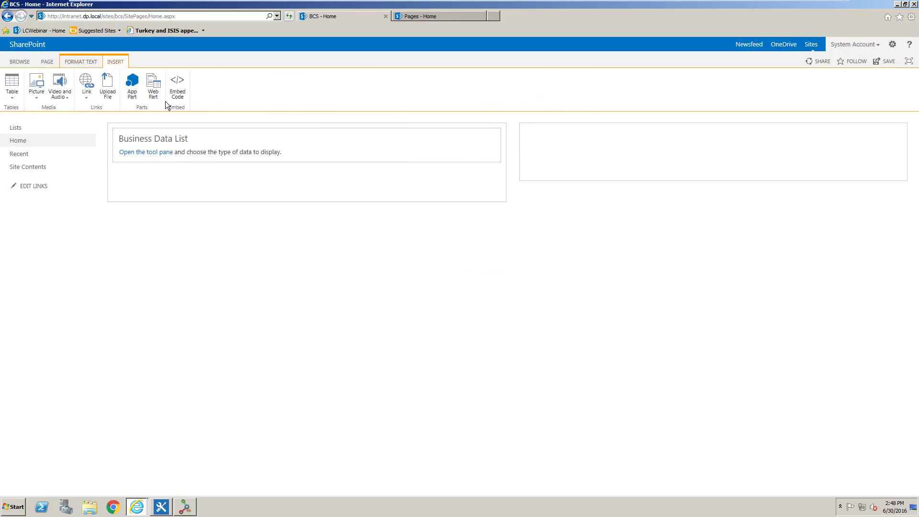
{"action": "left_click", "coordinate": [153, 90]}
{"action": "left_click", "coordinate": [153, 186]}
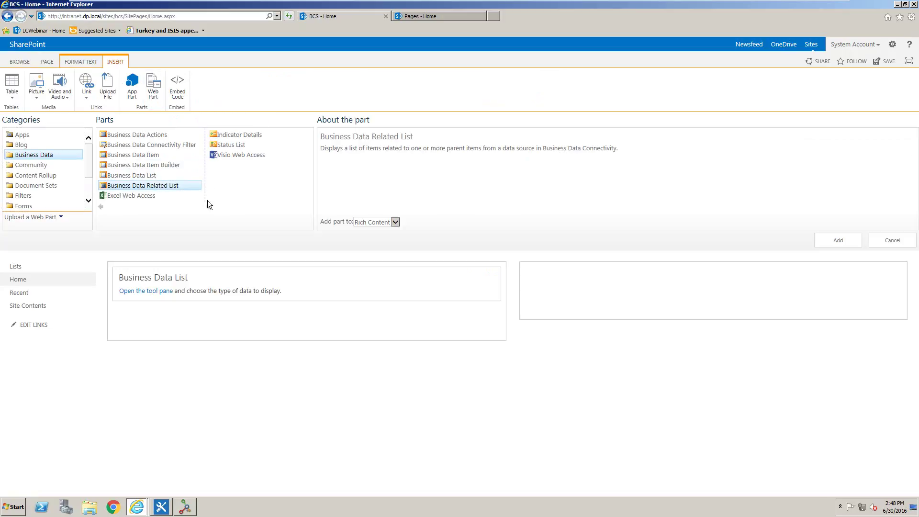
{"action": "left_click", "coordinate": [837, 242]}
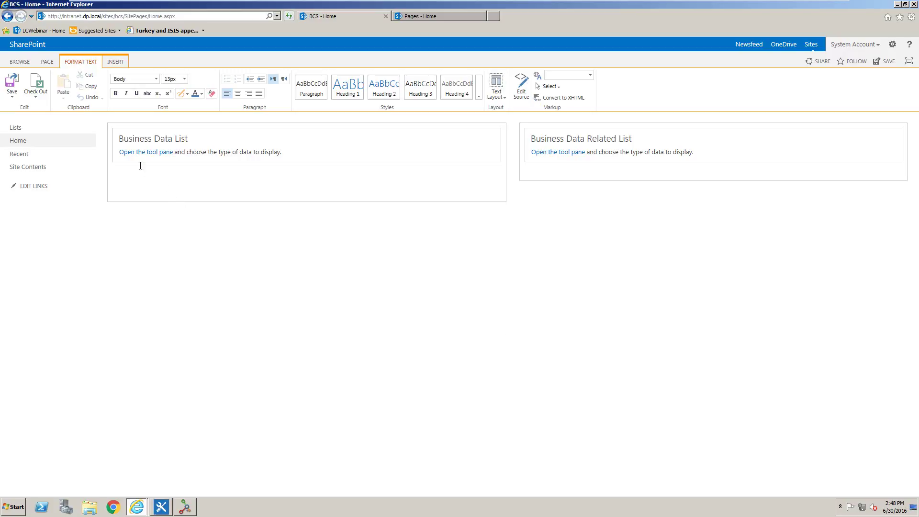
{"action": "left_click", "coordinate": [9, 80]}
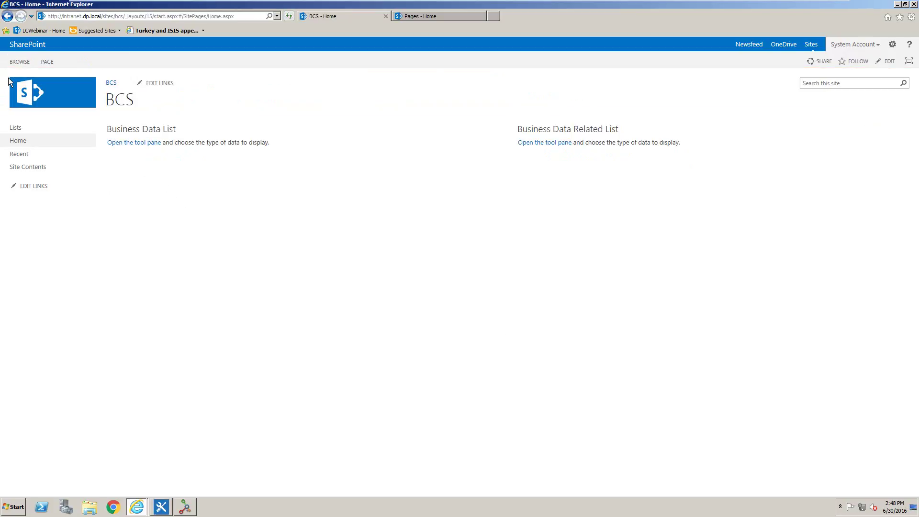
- Set the Business Data List's type to TutorialNS.Customers (TutorialLSIN), keeping the Default (GetAll_Customers) view, and confirm its properties
{"action": "left_click", "coordinate": [130, 143]}
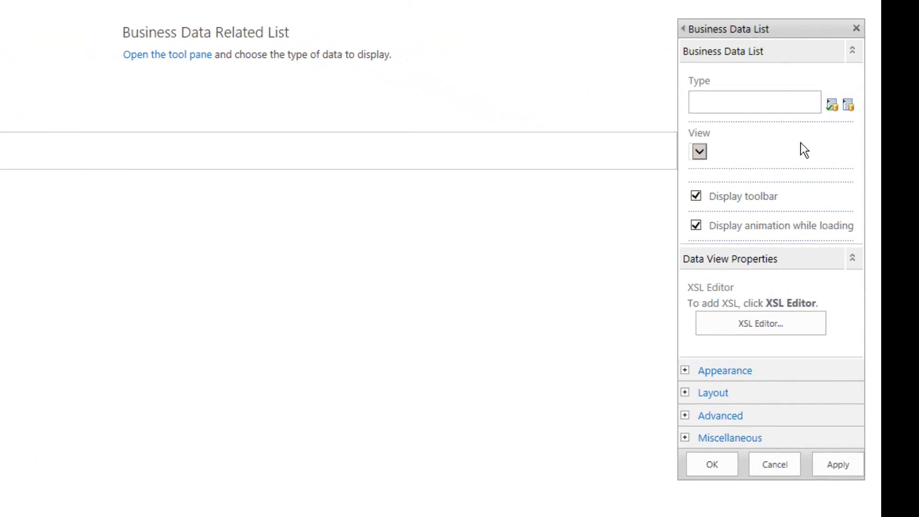
{"action": "left_click", "coordinate": [847, 107]}
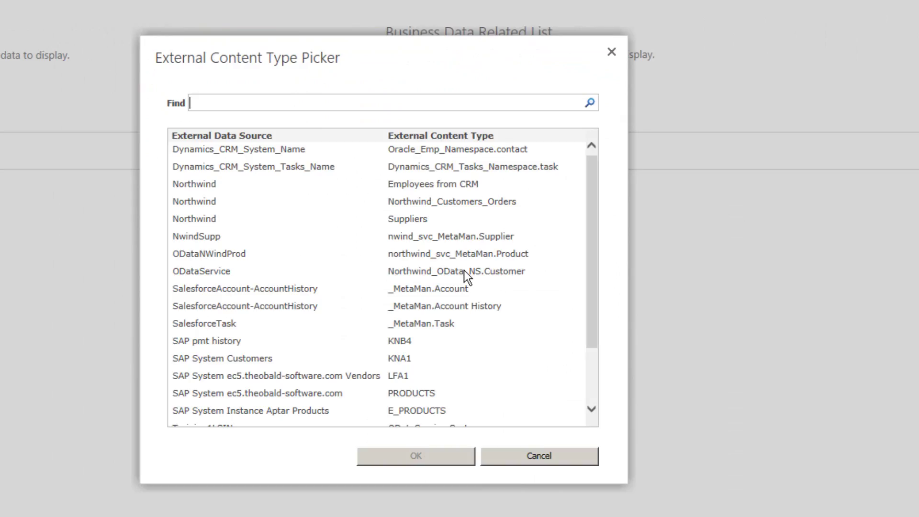
{"action": "scroll", "coordinate": [464, 270], "scroll_direction": "down", "scroll_amount": 3}
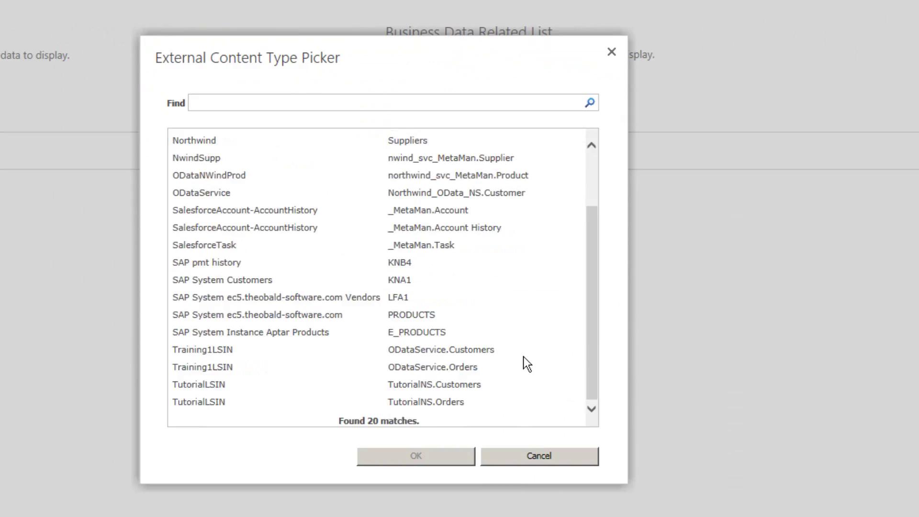
{"action": "left_click", "coordinate": [472, 384]}
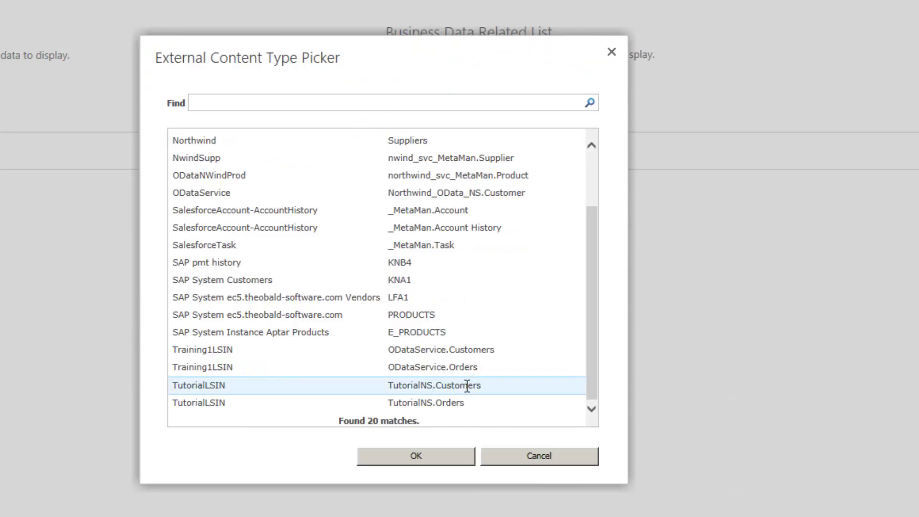
{"action": "left_click", "coordinate": [425, 462]}
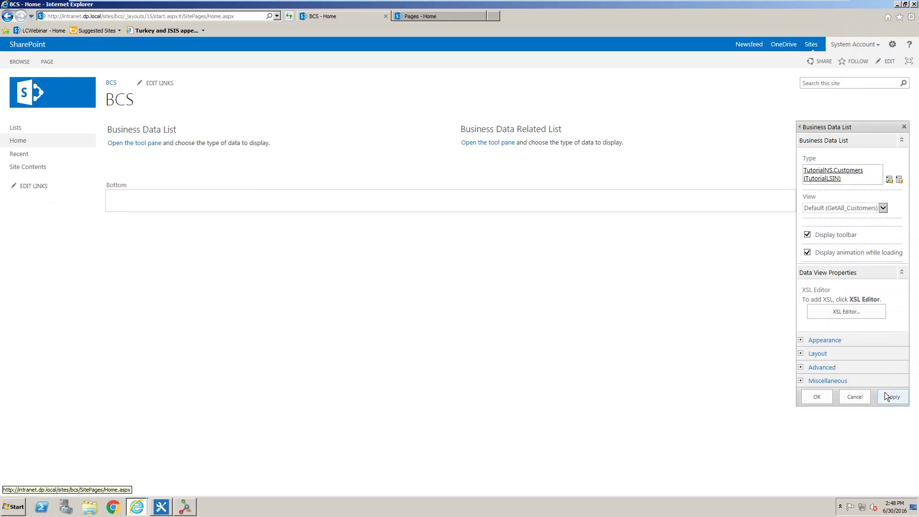
{"action": "left_click", "coordinate": [886, 397]}
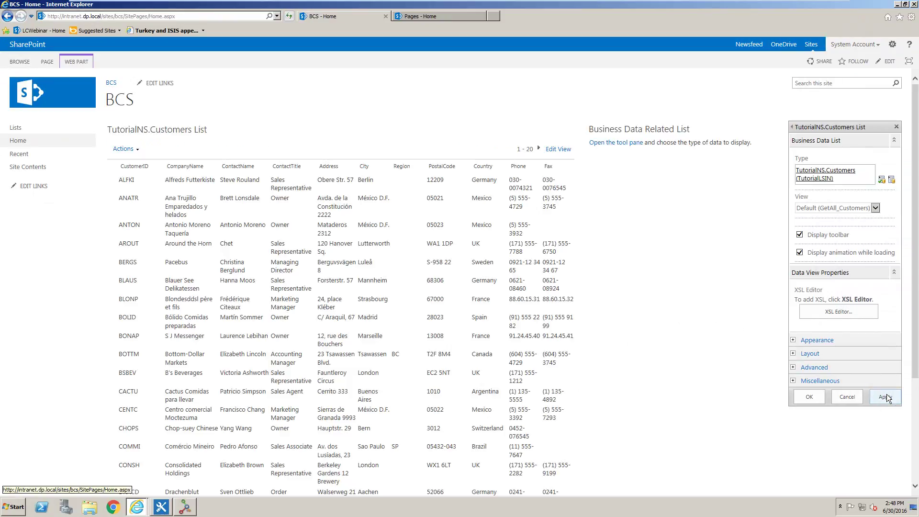
{"action": "left_click", "coordinate": [876, 212]}
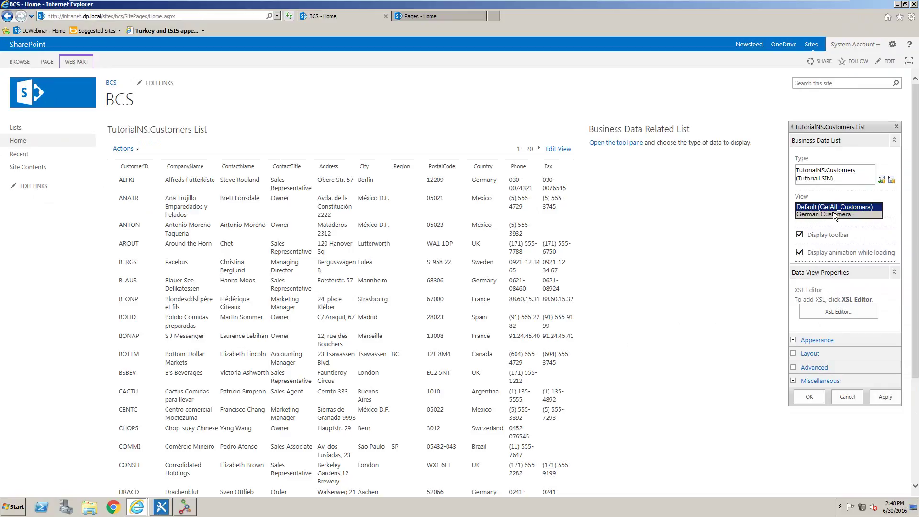
{"action": "left_click", "coordinate": [874, 242]}
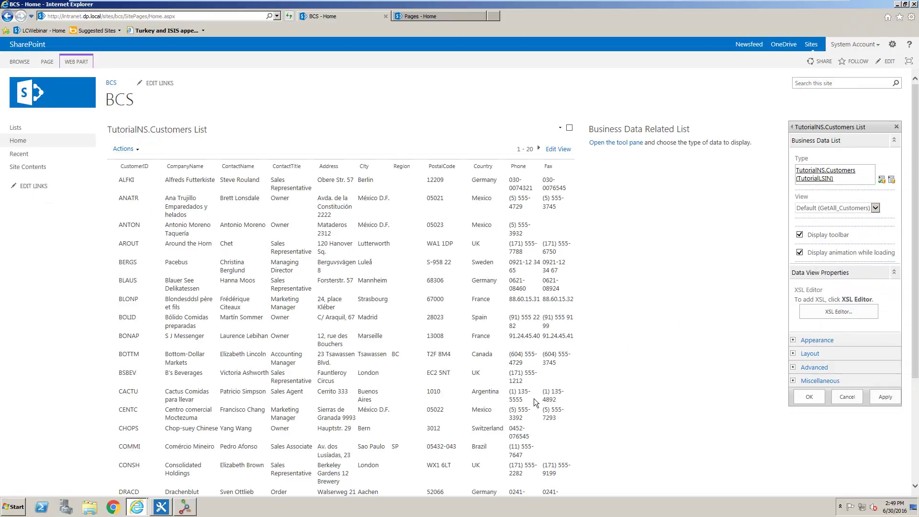
{"action": "left_click", "coordinate": [796, 398]}
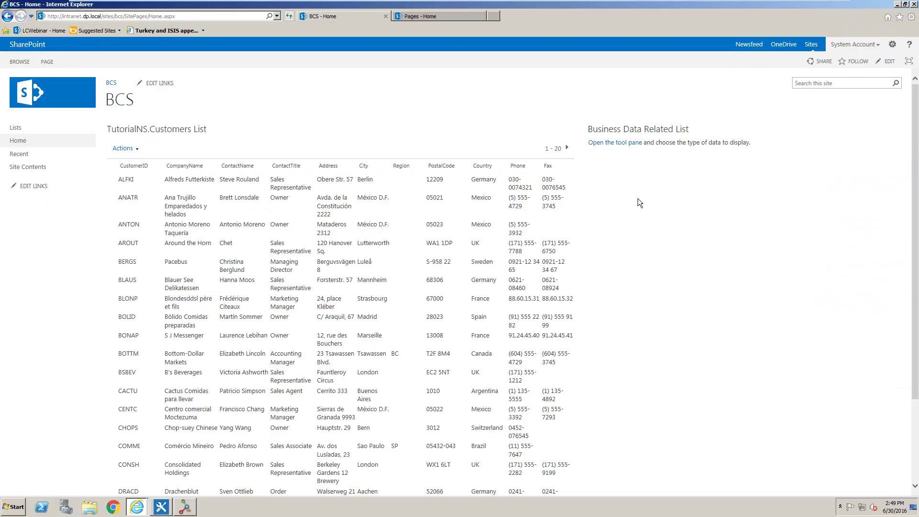
- Set the Business Data Related List's type to TutorialNS.Orders with the Default (GetAll_dbo_Orders_By_dbo_Customers) relationship and apply it
{"action": "left_click", "coordinate": [613, 143]}
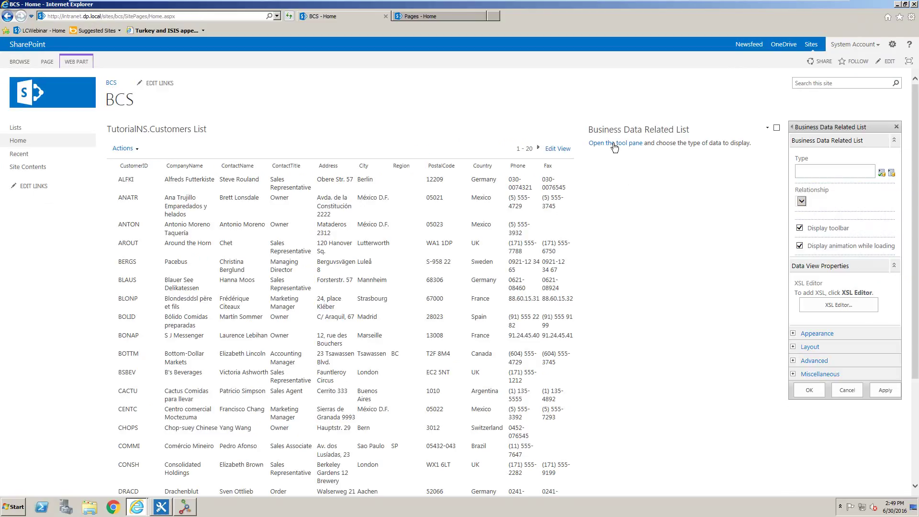
{"action": "left_click", "coordinate": [891, 173]}
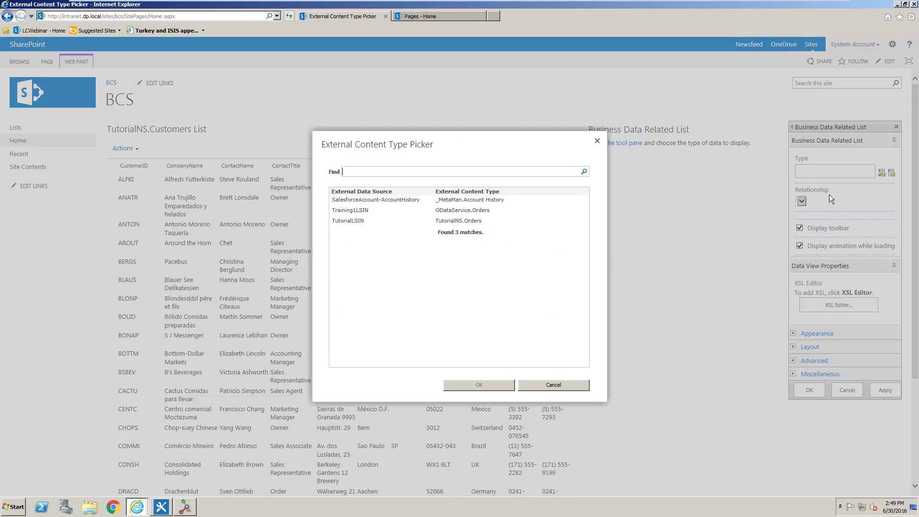
{"action": "left_click", "coordinate": [435, 222]}
{"action": "left_click", "coordinate": [490, 383]}
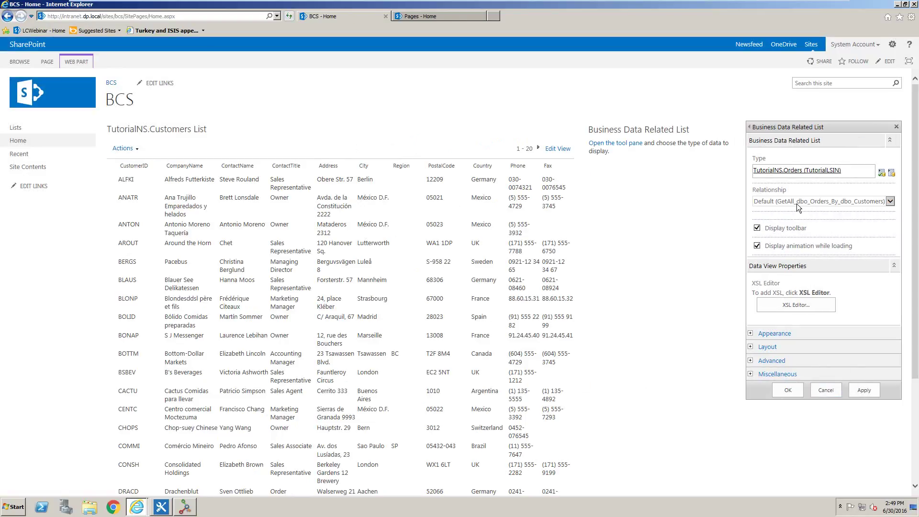
{"action": "left_click", "coordinate": [785, 203]}
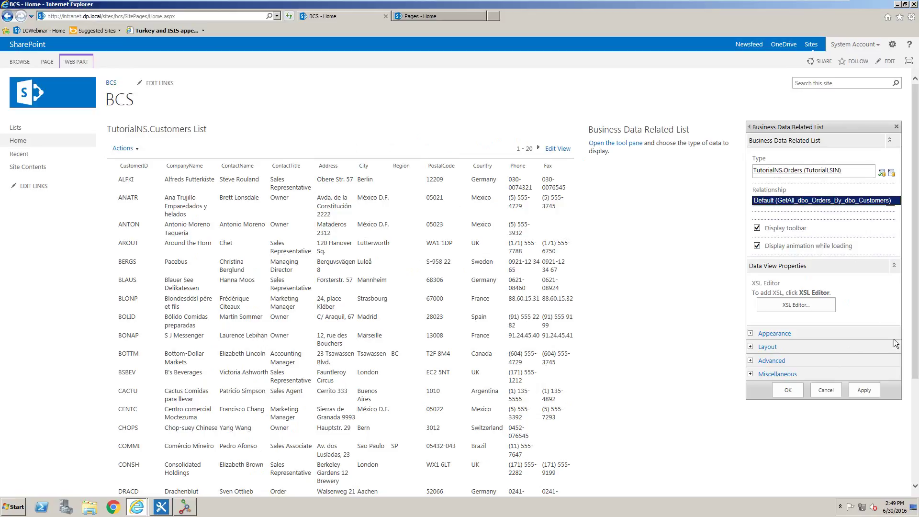
{"action": "left_click", "coordinate": [865, 390]}
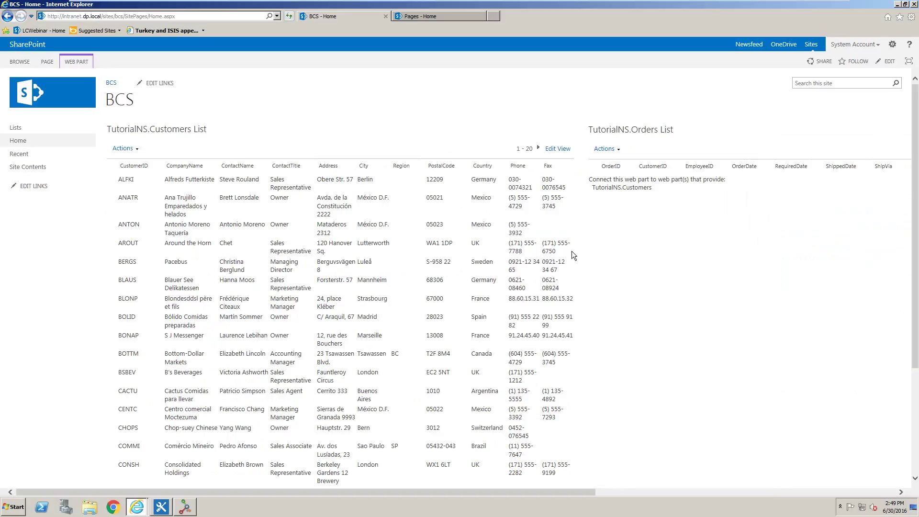
- Connect the Customers web part to send its selected item to TutorialNS.Orders List, and stop editing the page
{"action": "left_click", "coordinate": [50, 63]}
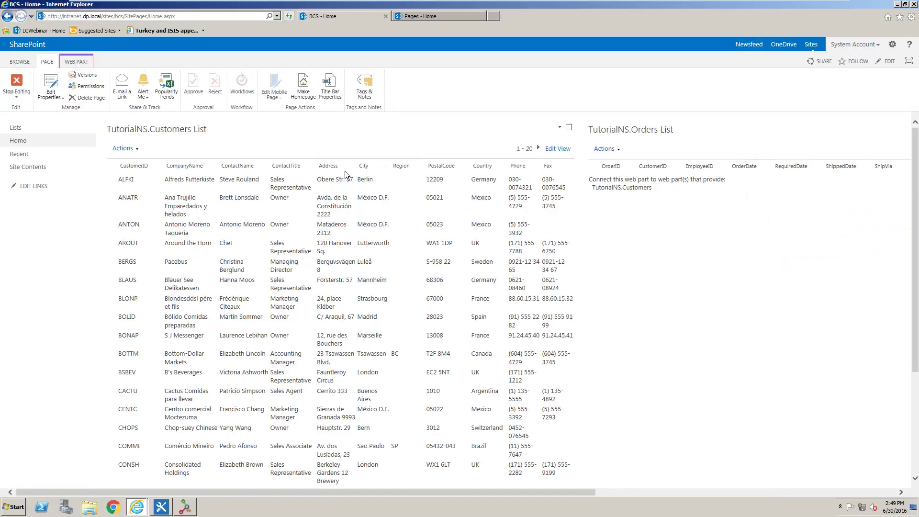
{"action": "left_click", "coordinate": [560, 130]}
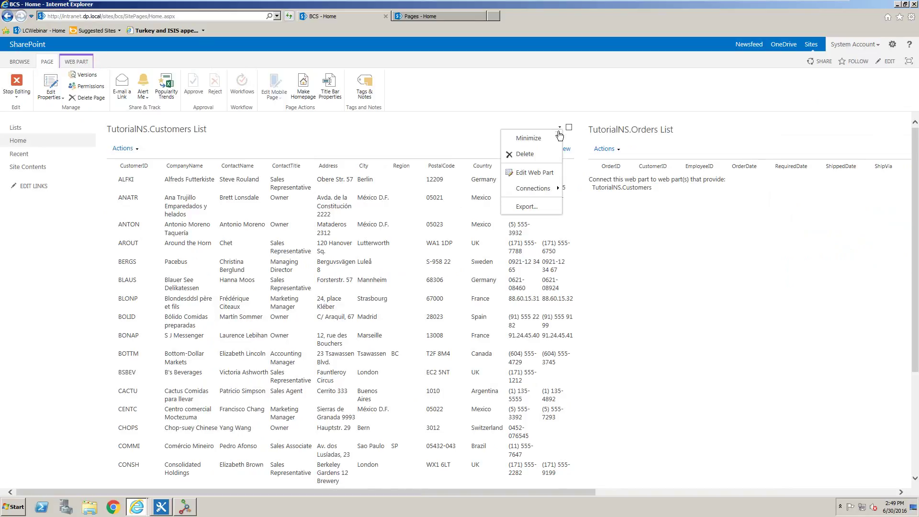
{"action": "mouse_move", "coordinate": [539, 188]}
{"action": "mouse_move", "coordinate": [595, 194]}
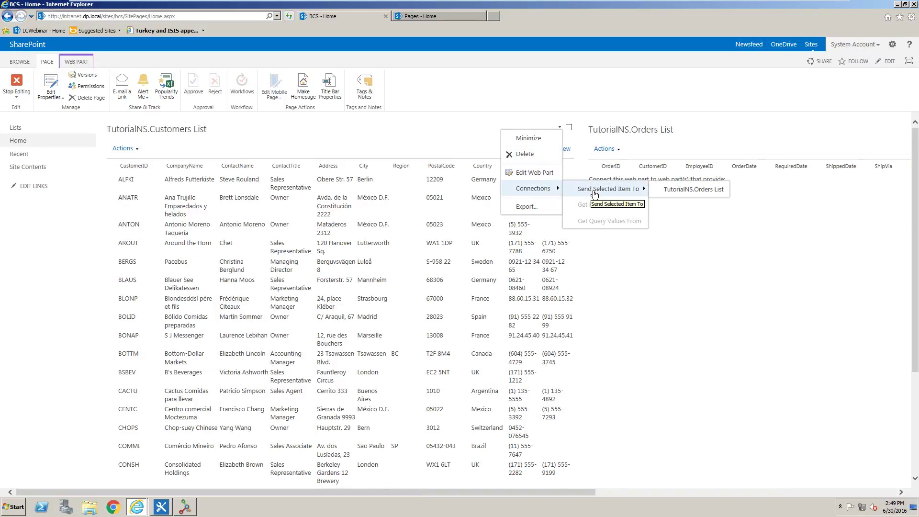
{"action": "left_click", "coordinate": [687, 192]}
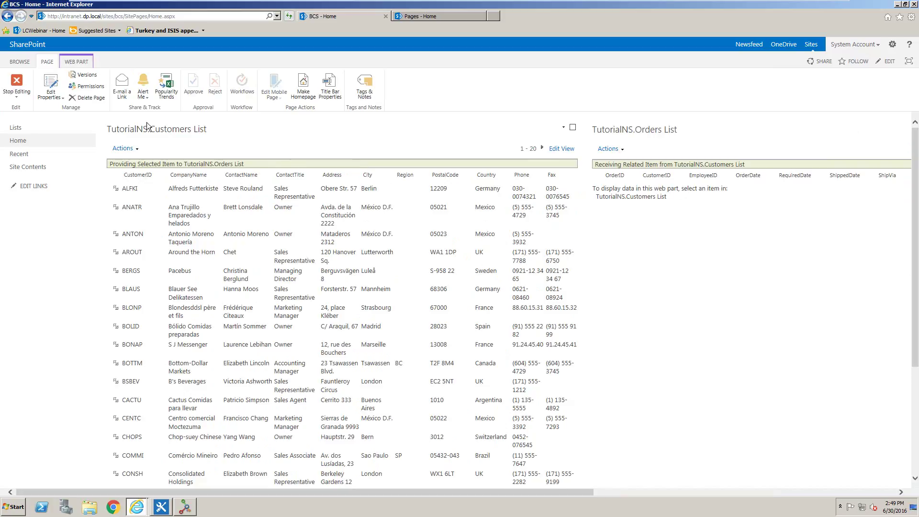
{"action": "left_click", "coordinate": [17, 97]}
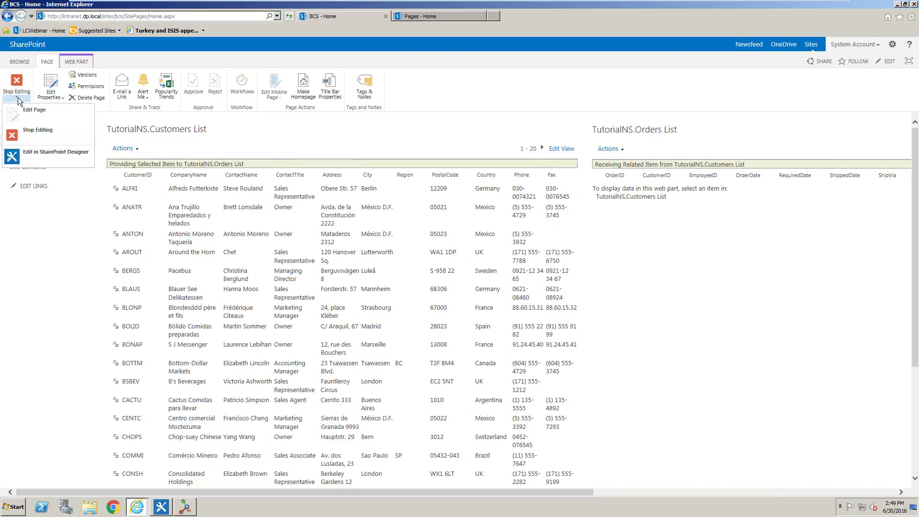
{"action": "left_click", "coordinate": [32, 133]}
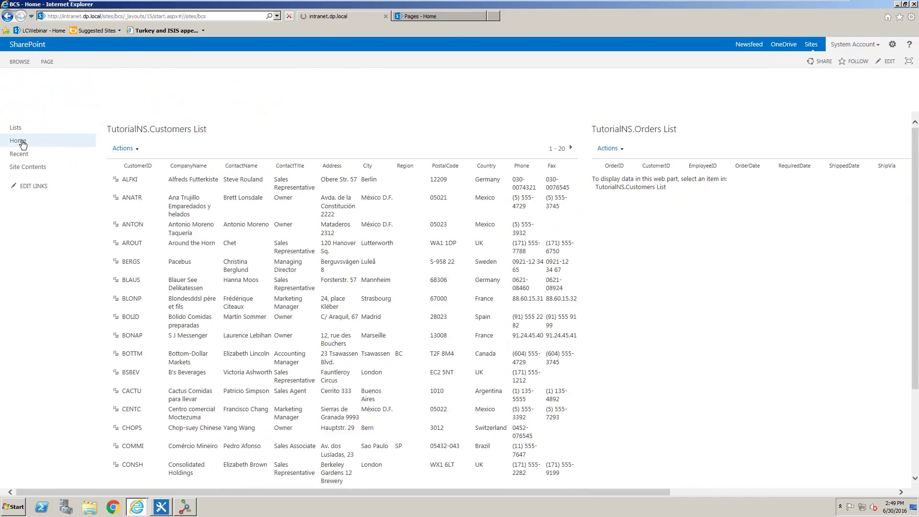
- Reopen the home page and select the fourth, first and second customers in turn to check their related orders
{"action": "left_click", "coordinate": [22, 144]}
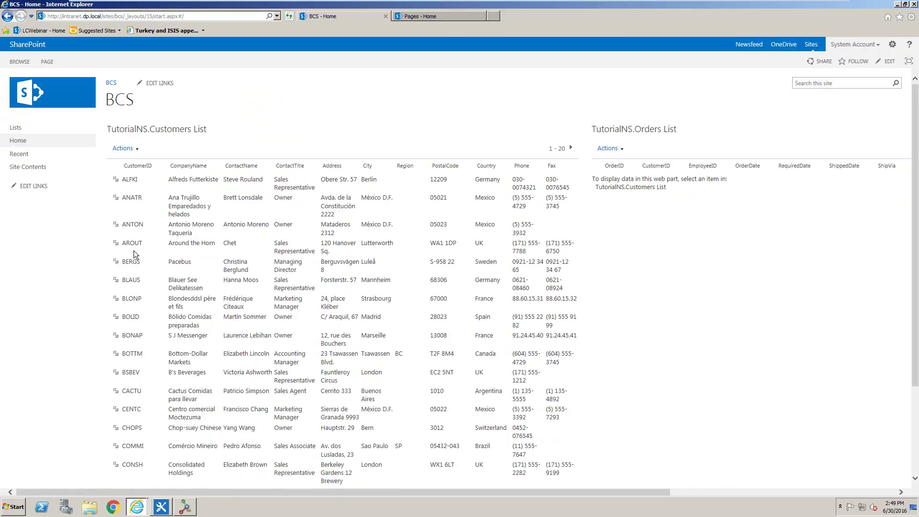
{"action": "left_click", "coordinate": [117, 247]}
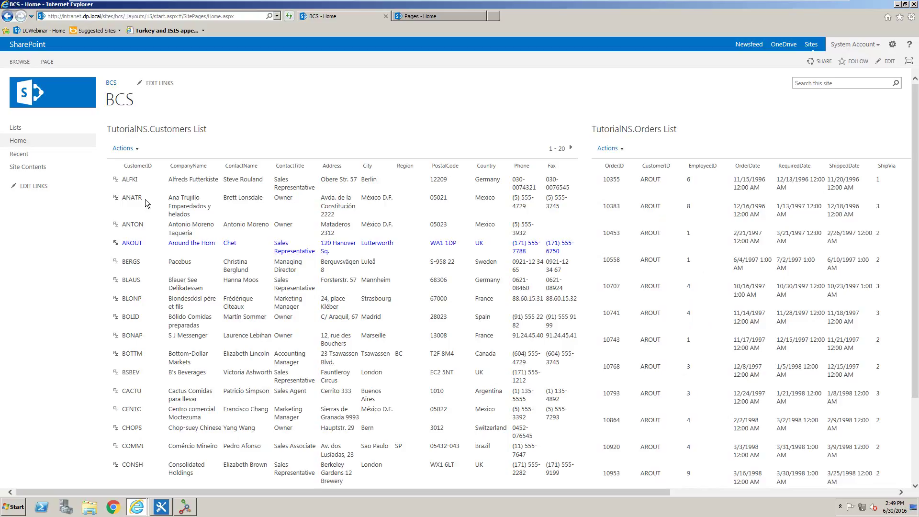
{"action": "left_click", "coordinate": [116, 180]}
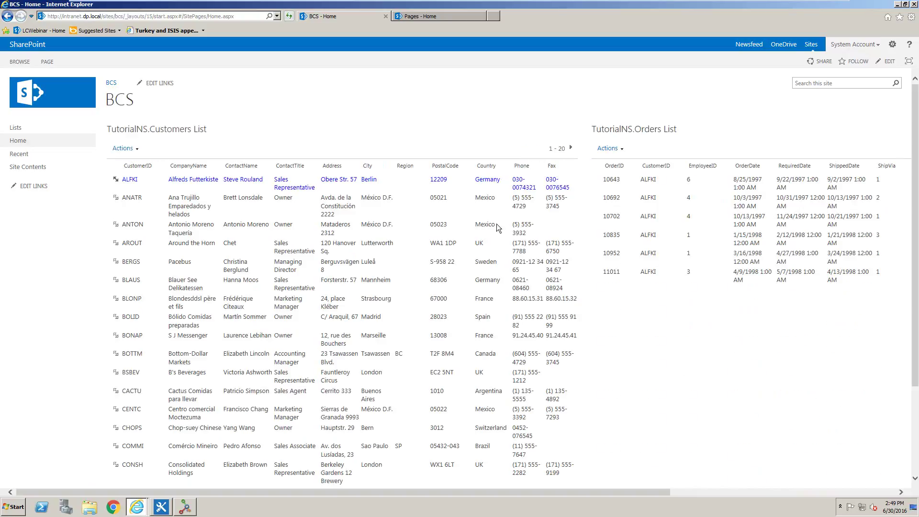
{"action": "left_click", "coordinate": [116, 198]}
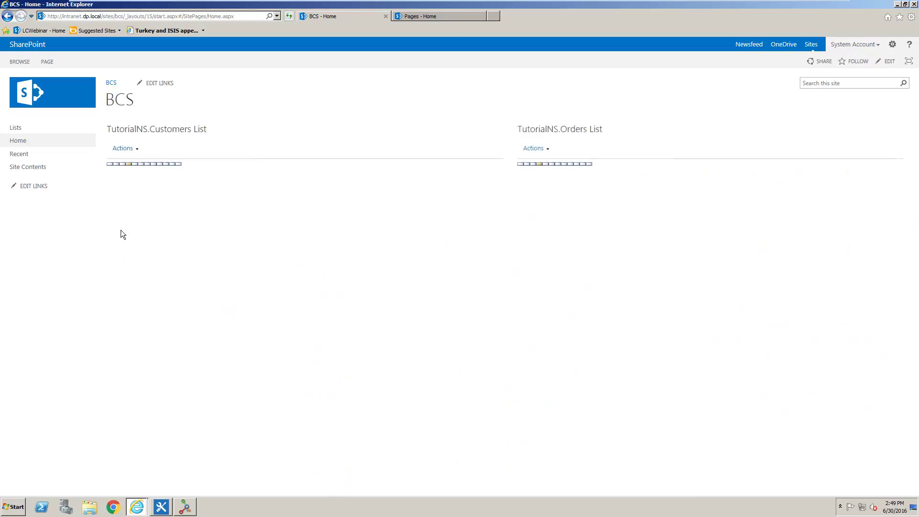